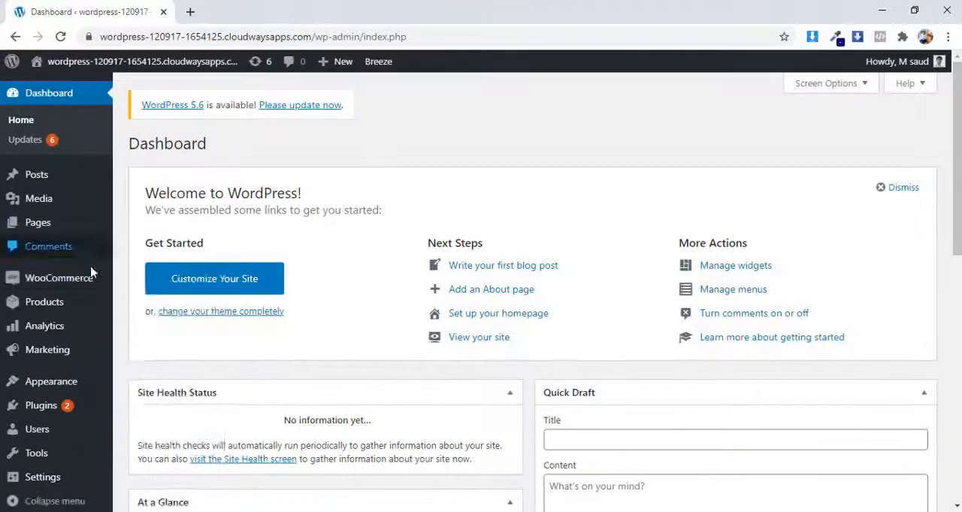
Step: Start a new WooCommerce product and name it "Fancy T-Shirt"
mouse_move(68, 308)
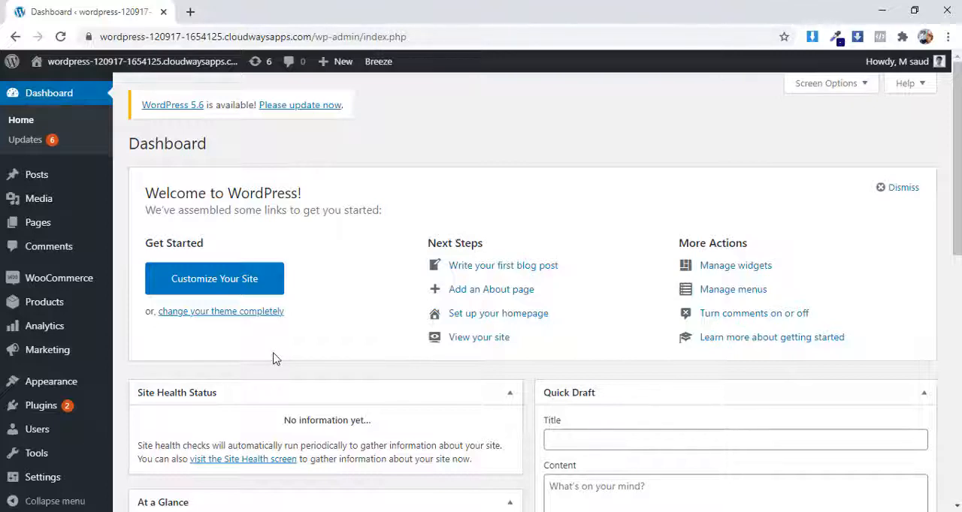
mouse_move(34, 276)
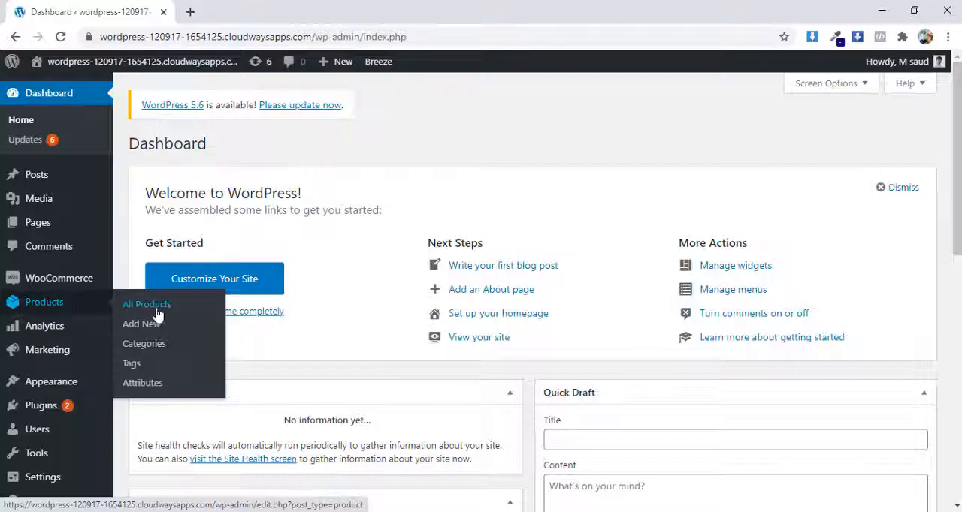
left_click(164, 331)
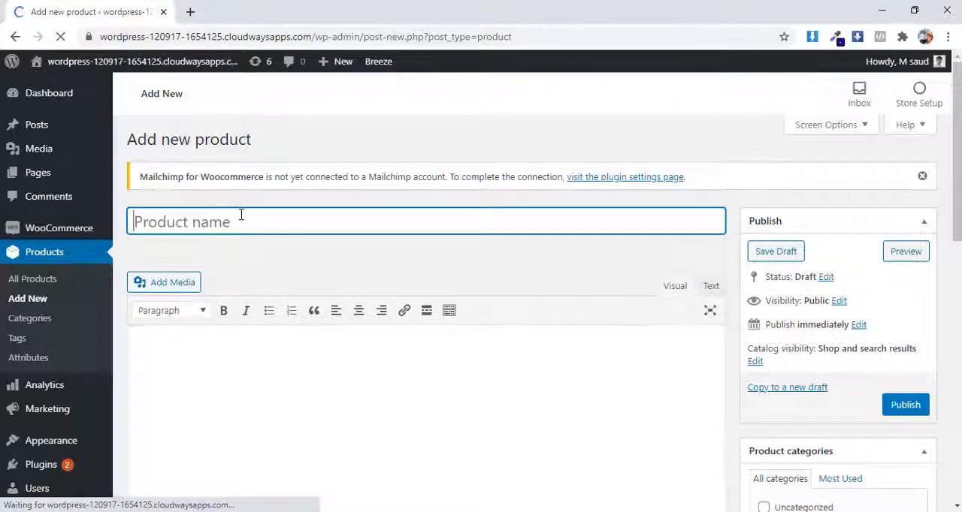
type("F")
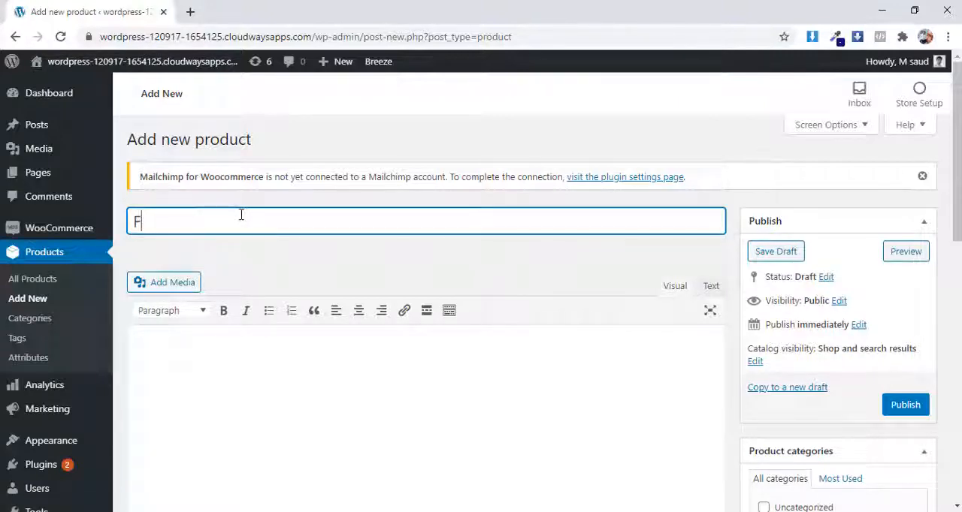
type("ancy T-Shirt")
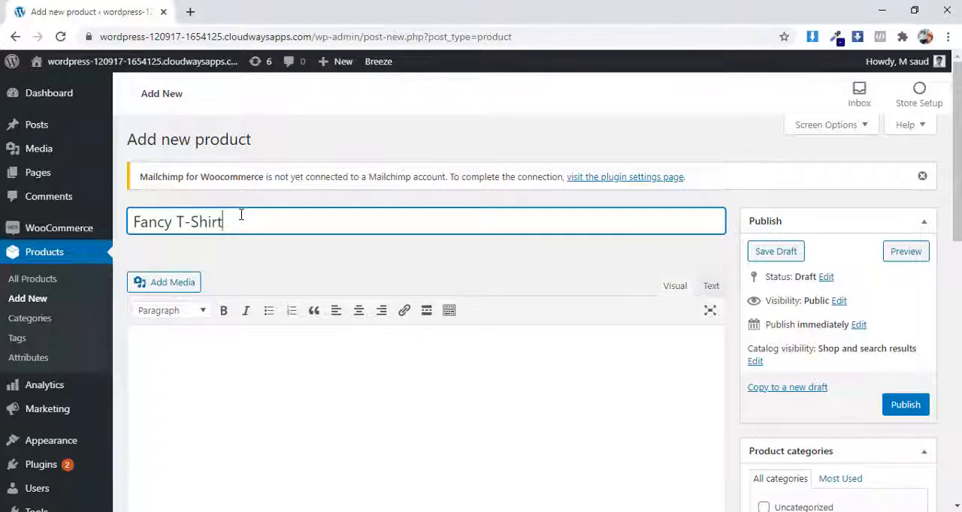
left_click(246, 335)
Step: Preview the Fancy T-Shirt draft and examine its title, image placeholder, category and reviews section on the store page
scroll(252, 318, "down", 1)
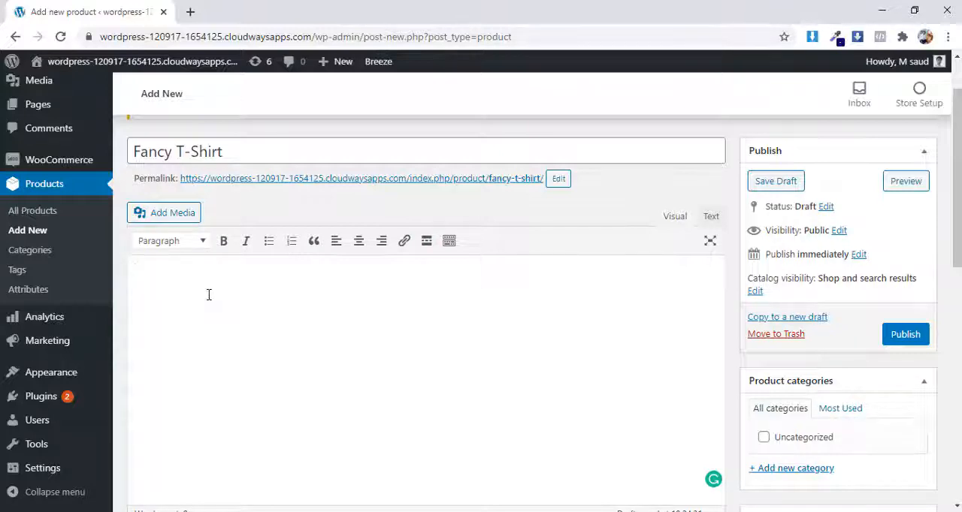
left_click(905, 181)
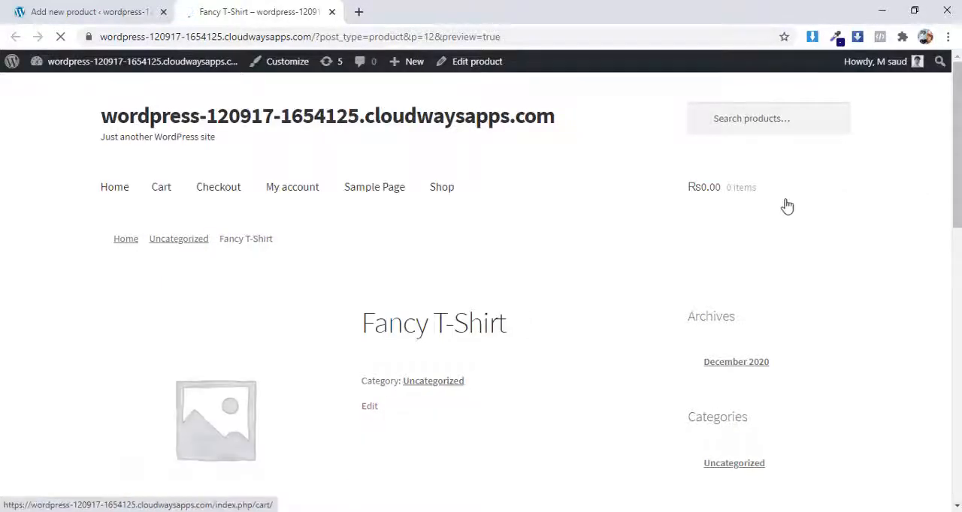
scroll(786, 205, "down", 2)
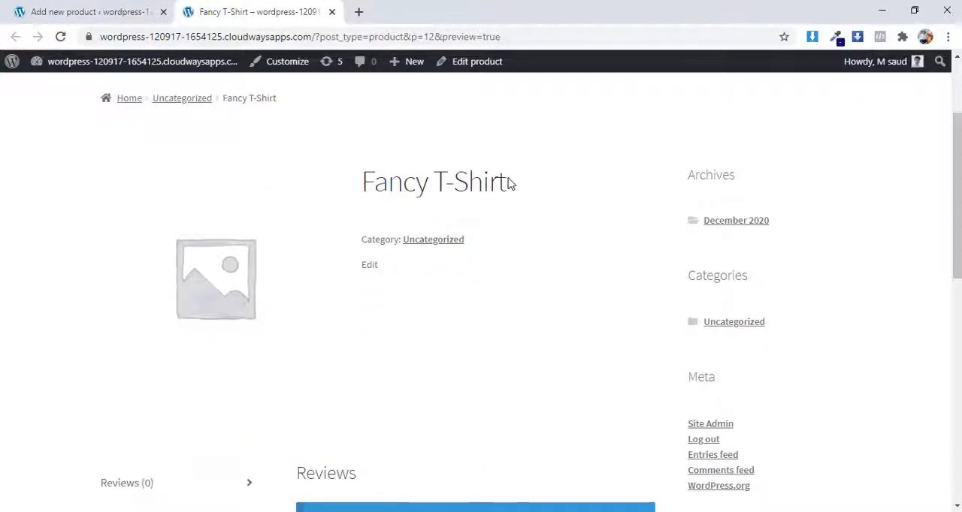
left_click_drag(508, 183, 360, 187)
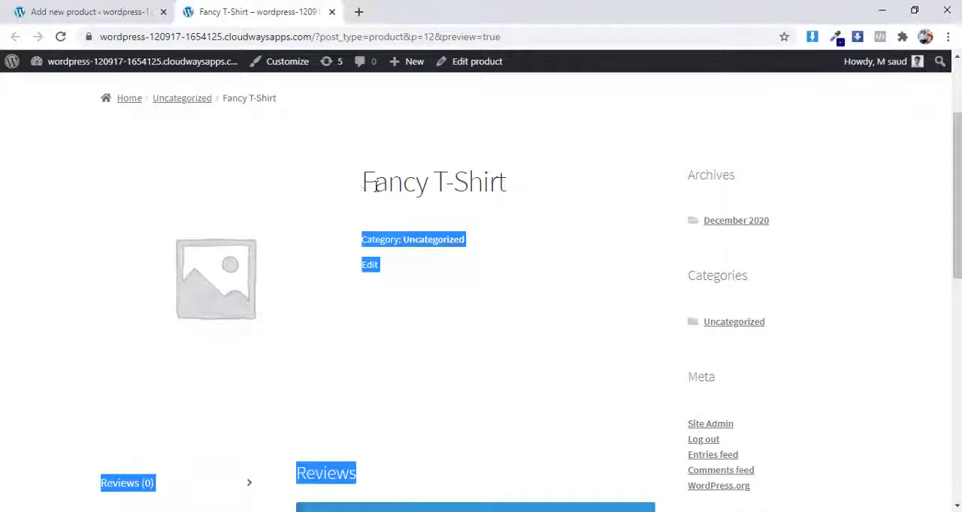
left_click(527, 202)
scroll(531, 225, "down", 1)
scroll(530, 232, "down", 2)
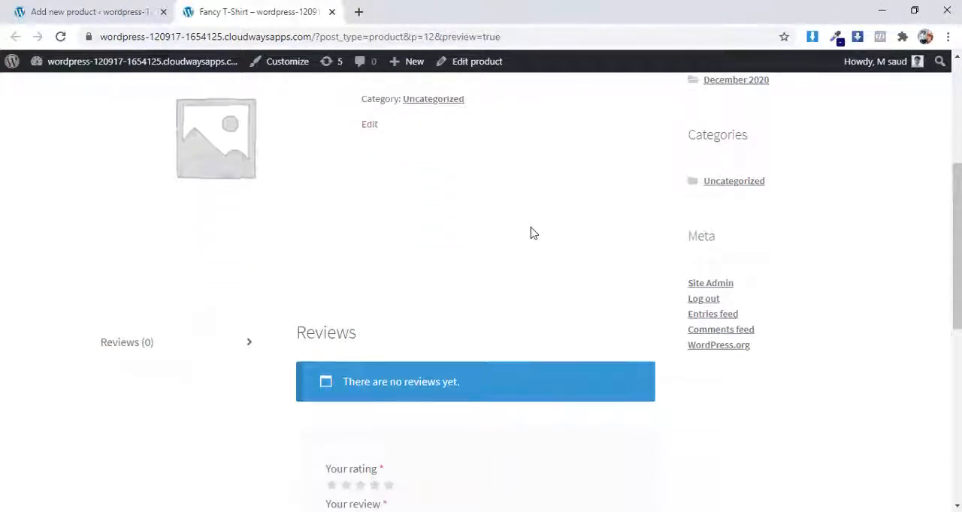
scroll(531, 231, "up", 2)
scroll(538, 238, "up", 1)
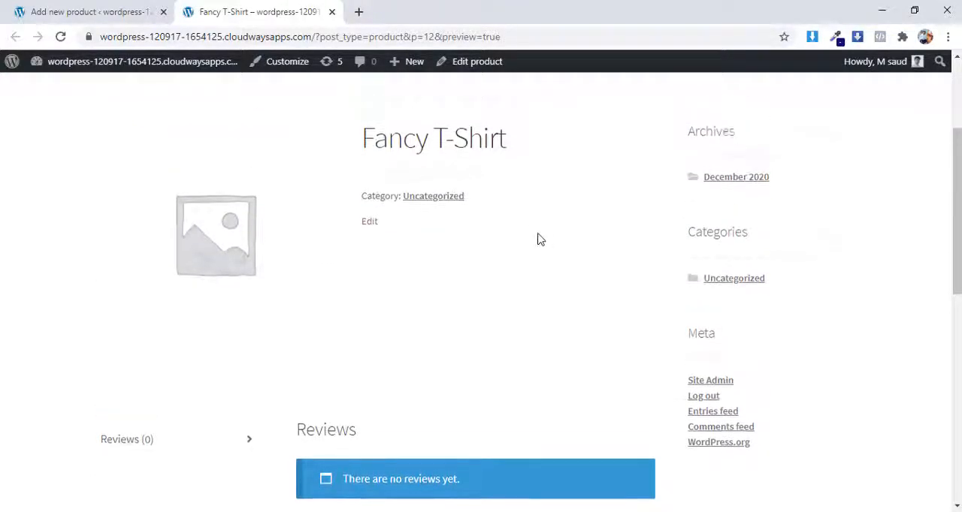
scroll(537, 239, "down", 1)
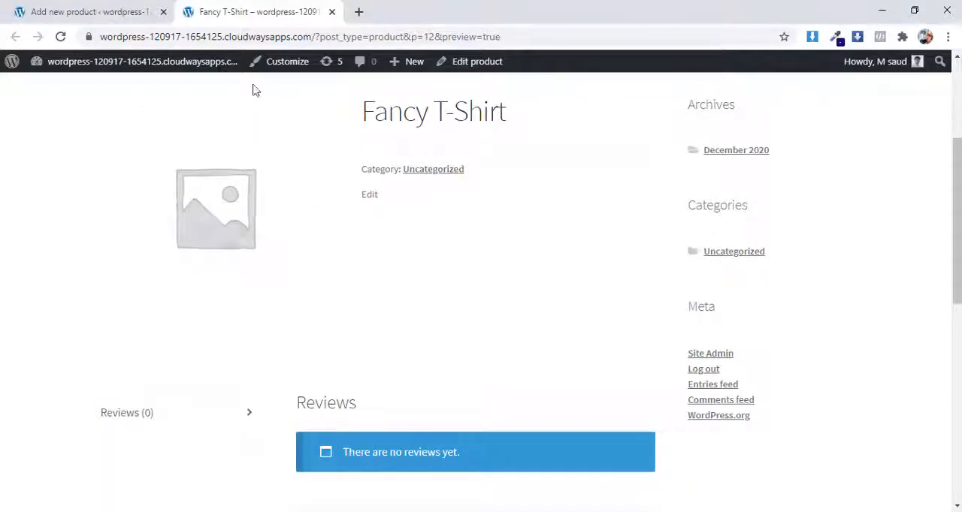
Step: Back in the product editor, write the description "We provide a good and high quality t-shirst" followed by repeated "bla" filler words
left_click(107, 6)
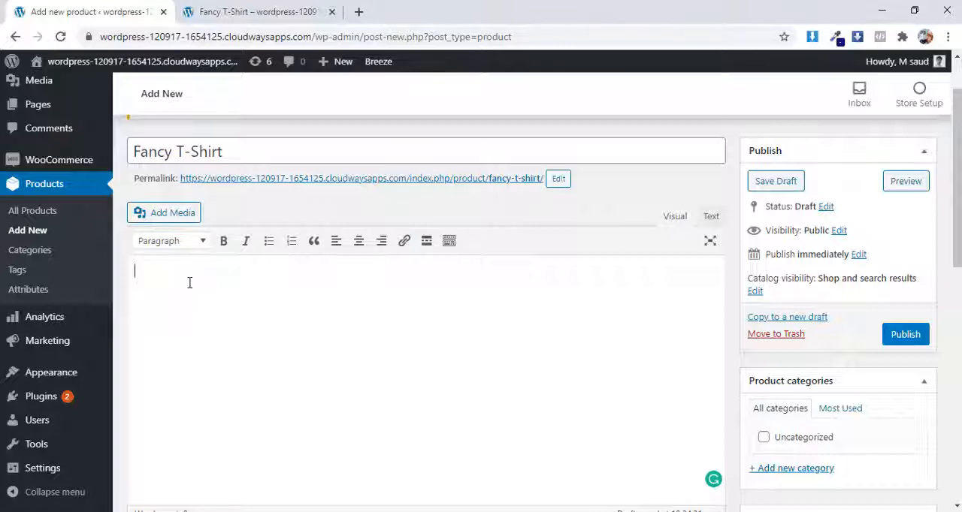
type("W")
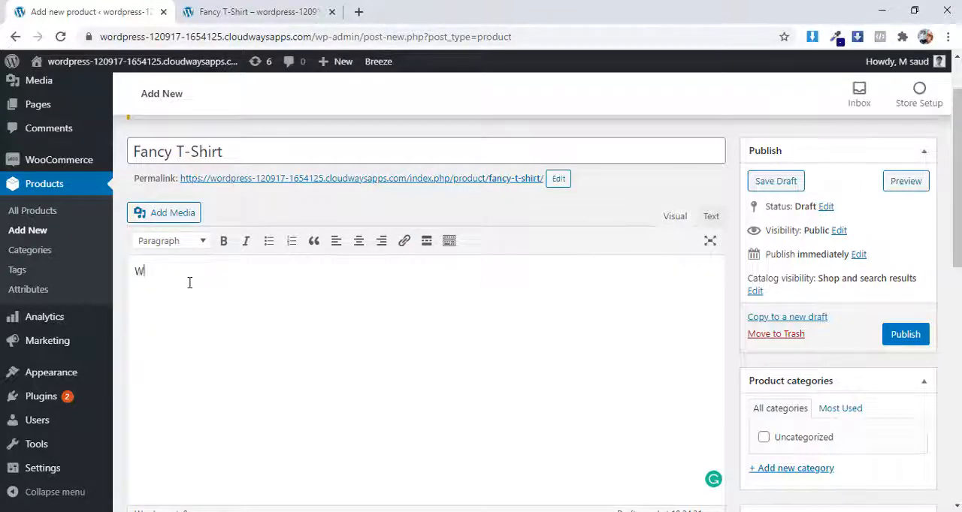
type("e provide a good and high")
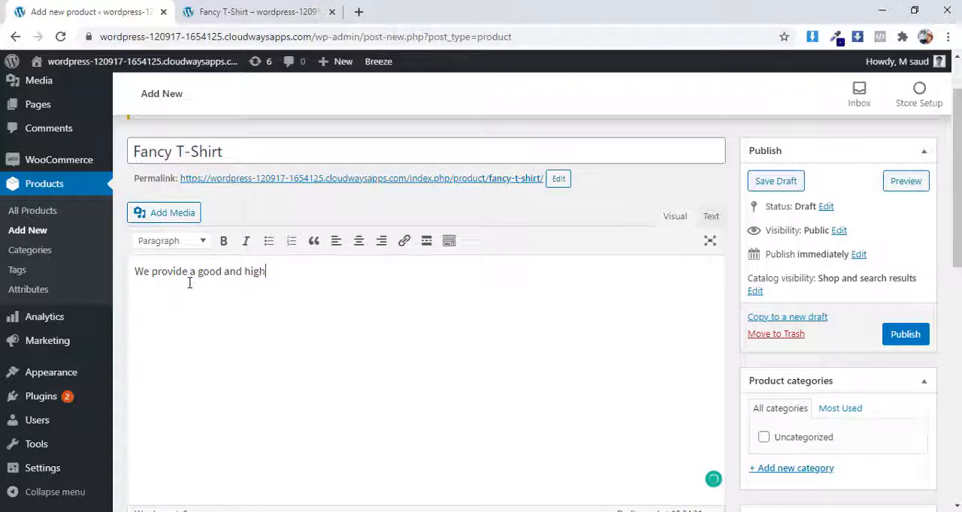
type(" qual")
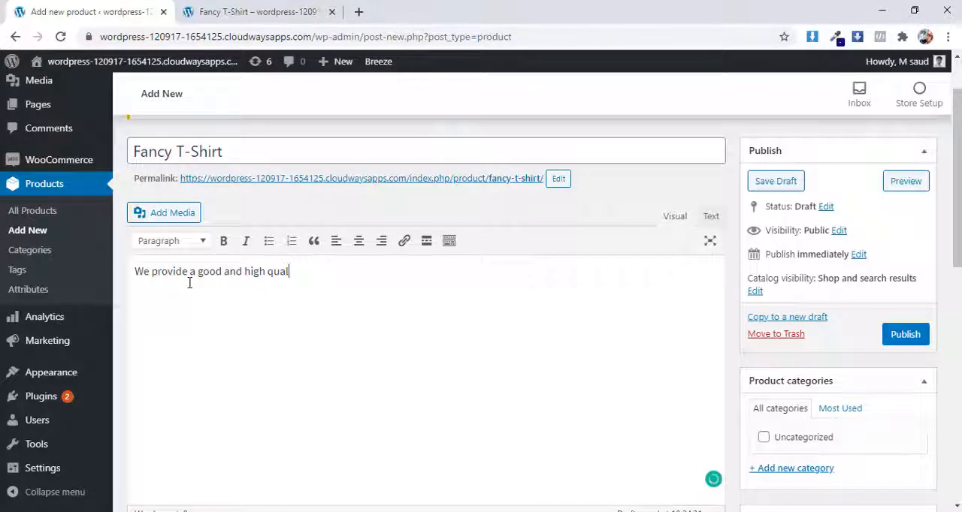
type("ity ")
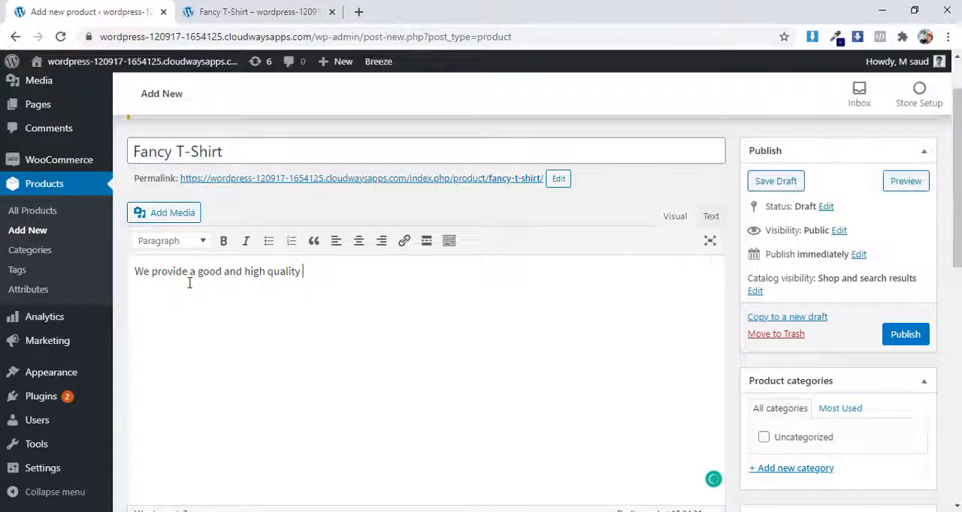
type("t-s")
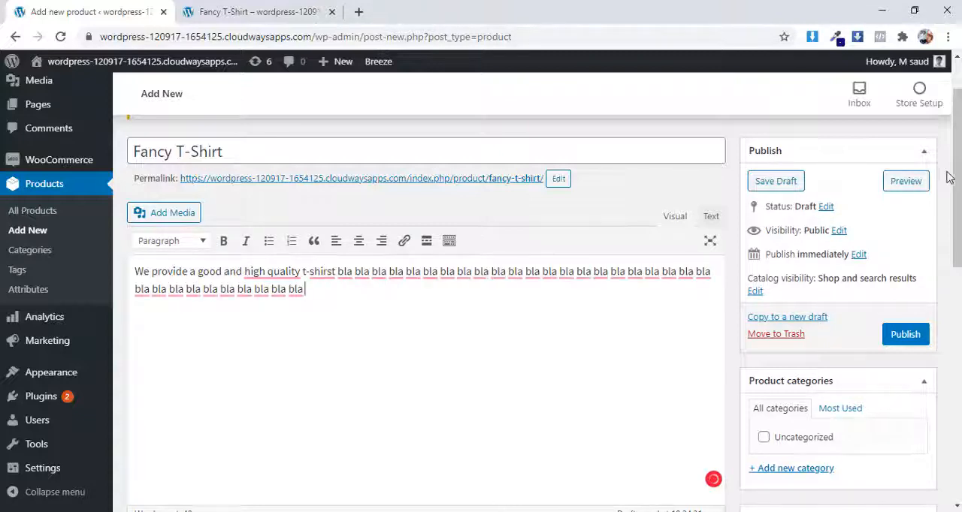
Step: Preview the product again and check where the description text appears on the product page
left_click(905, 181)
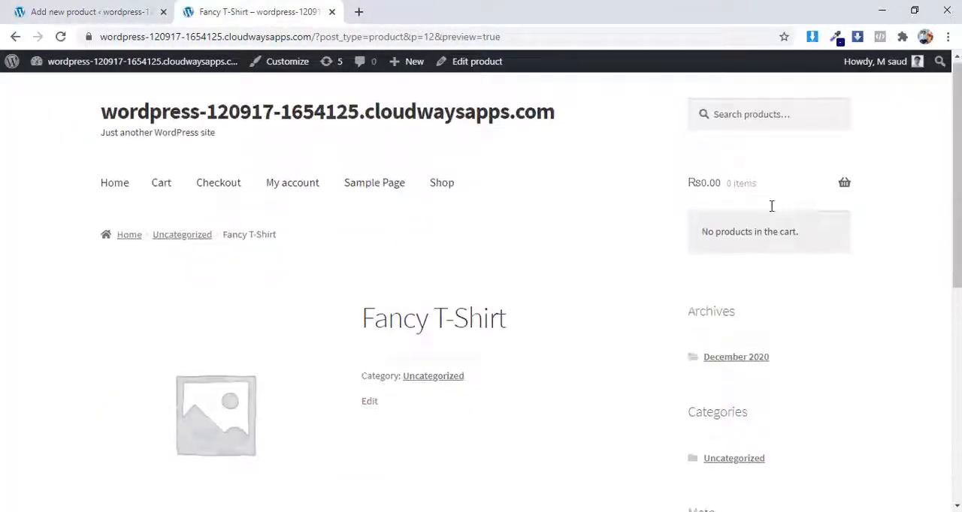
scroll(541, 249, "down", 5)
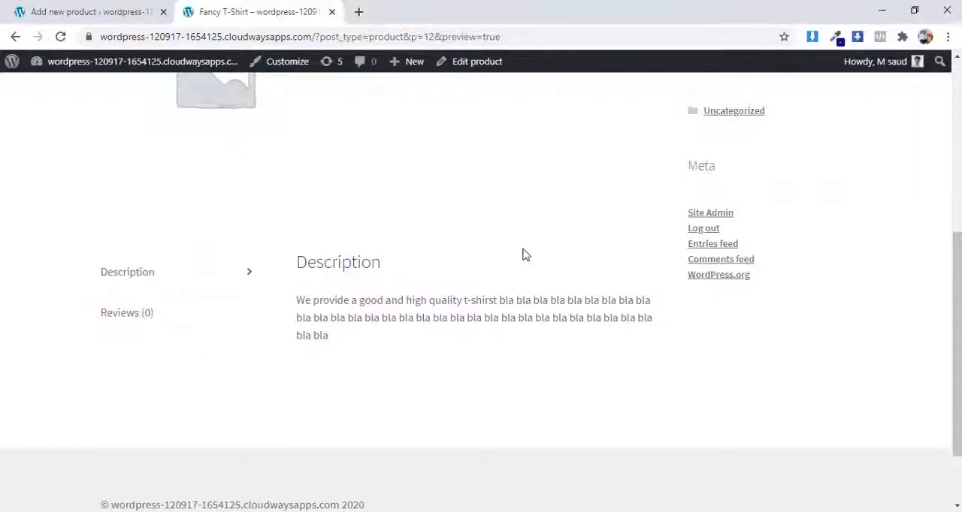
scroll(526, 256, "down", 1)
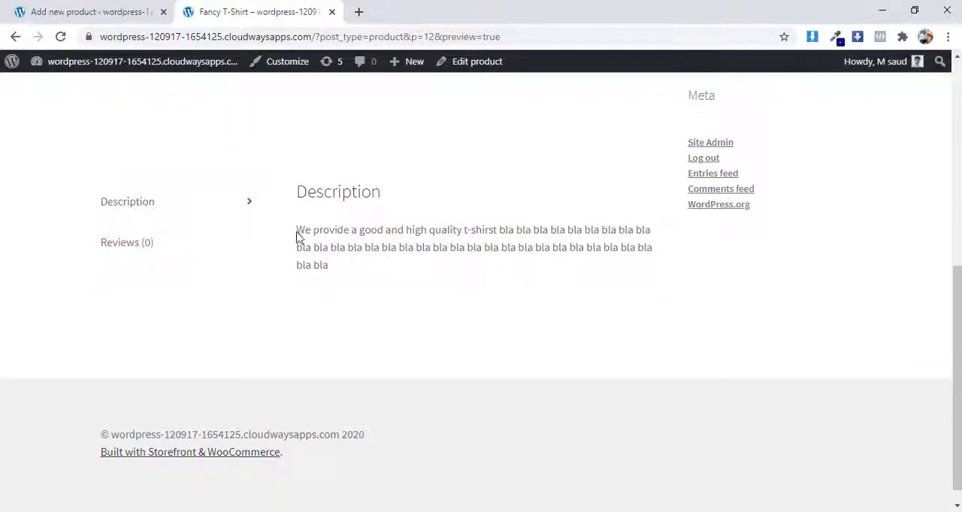
left_click_drag(297, 235, 565, 230)
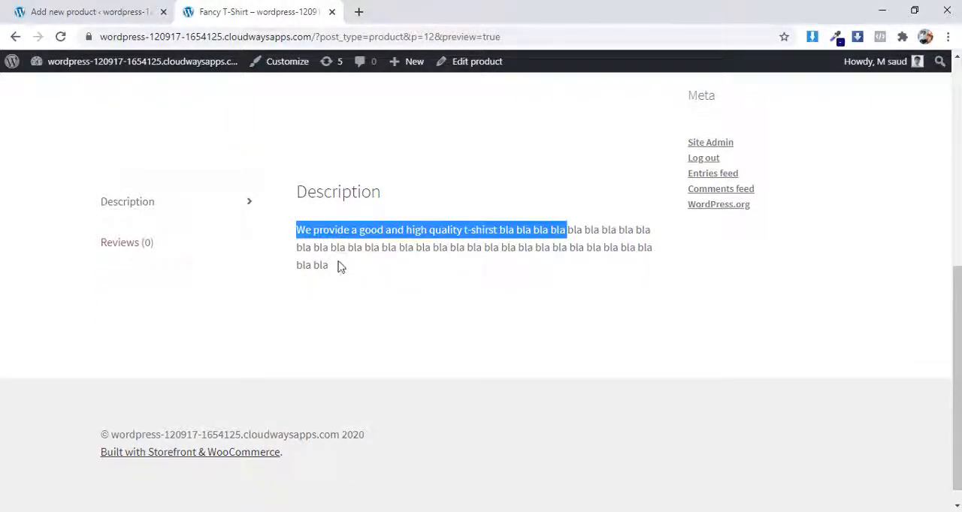
left_click_drag(338, 267, 297, 230)
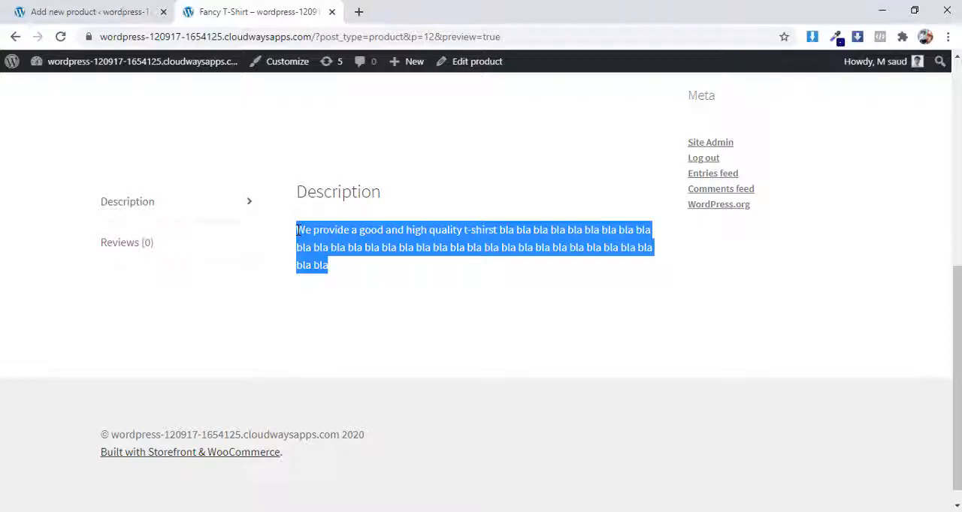
left_click(401, 243)
Step: Return to the product editor and lengthen the description by adding and repeatedly pasting more "bla" filler text
left_click(90, 10)
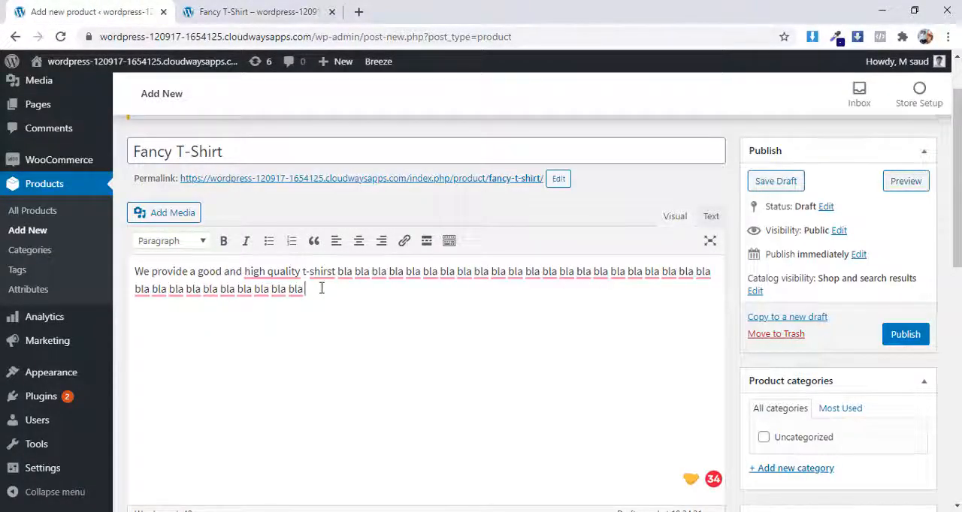
type("bla")
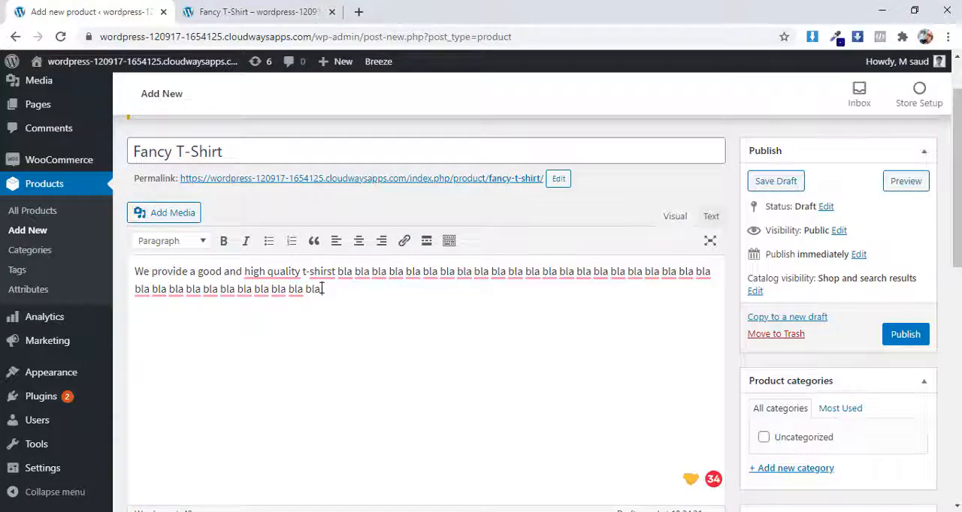
left_click_drag(544, 306, 305, 272)
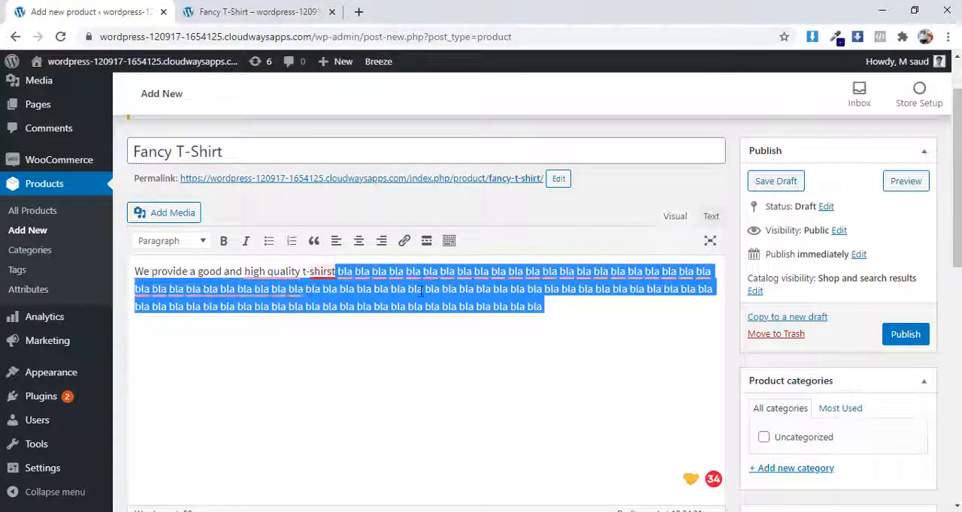
left_click(568, 309)
key("ctrl+v")
key("ctrl+v")
key("ctrl+v")
key("ctrl+v")
key("ctrl+v")
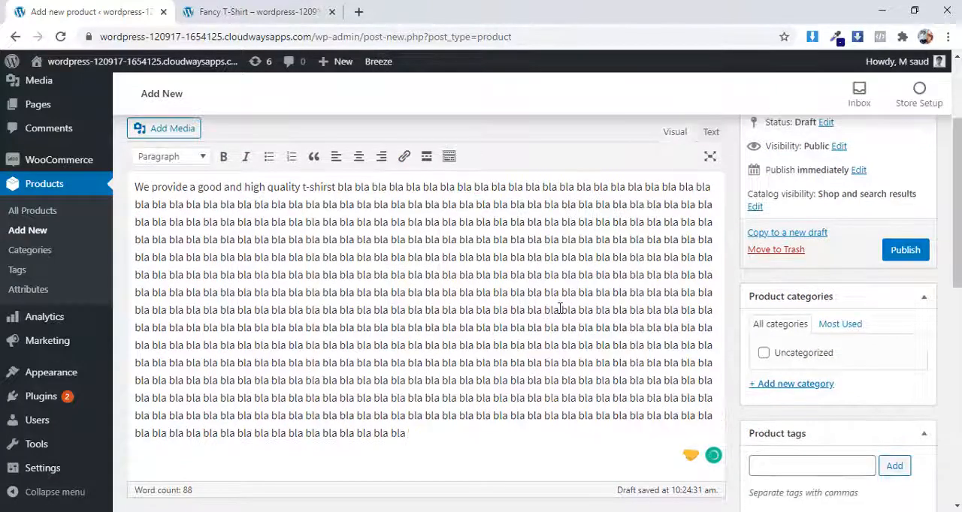
Step: Preview the product with its lengthened description and look through the whole product page
scroll(726, 191, "up", 2)
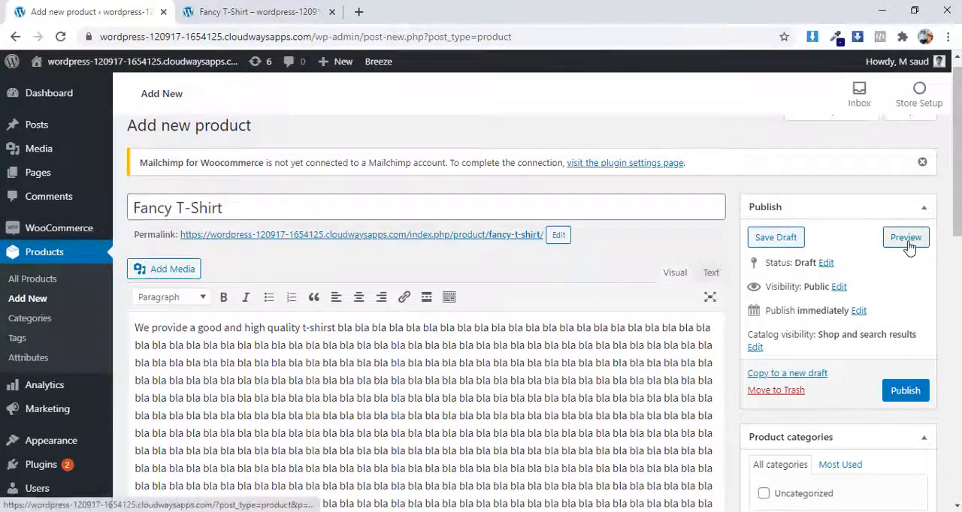
left_click(906, 245)
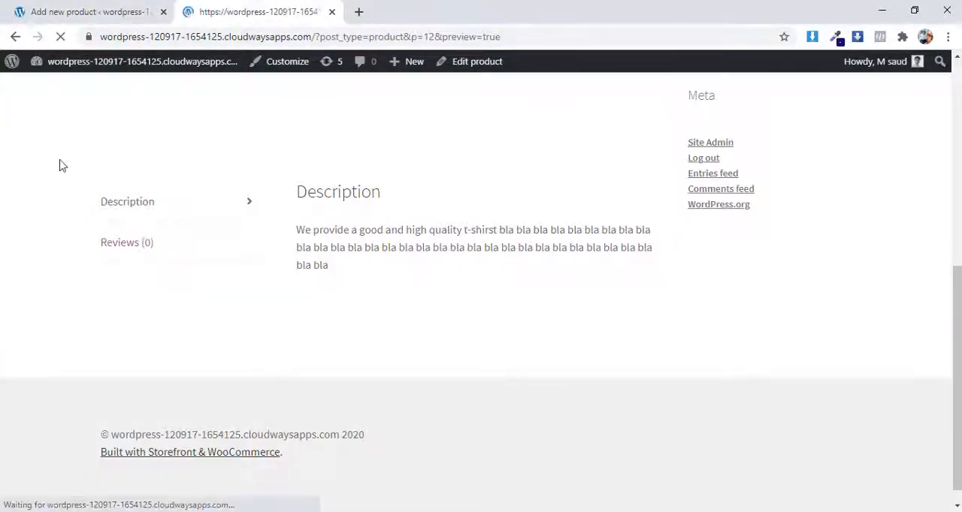
scroll(63, 203, "down", 2)
scroll(64, 203, "down", 6)
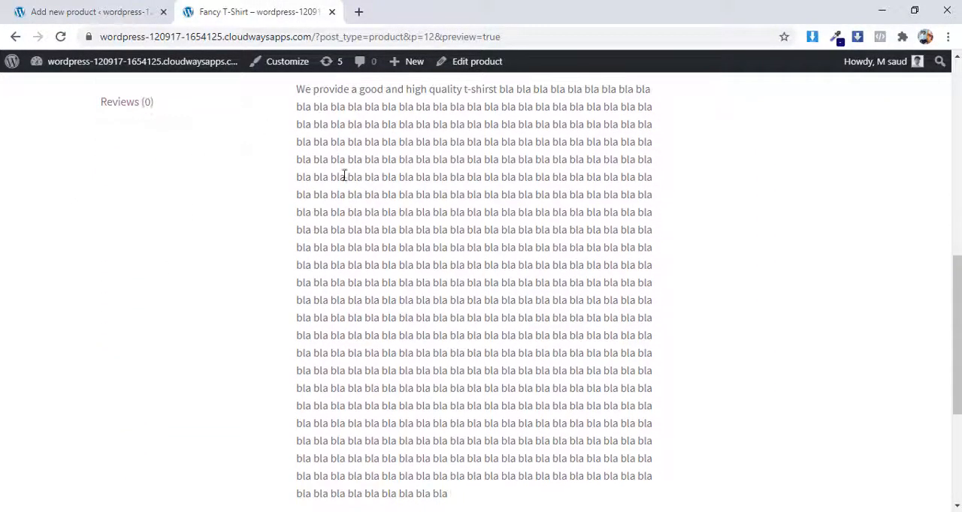
scroll(344, 177, "down", 1)
scroll(343, 177, "up", 1)
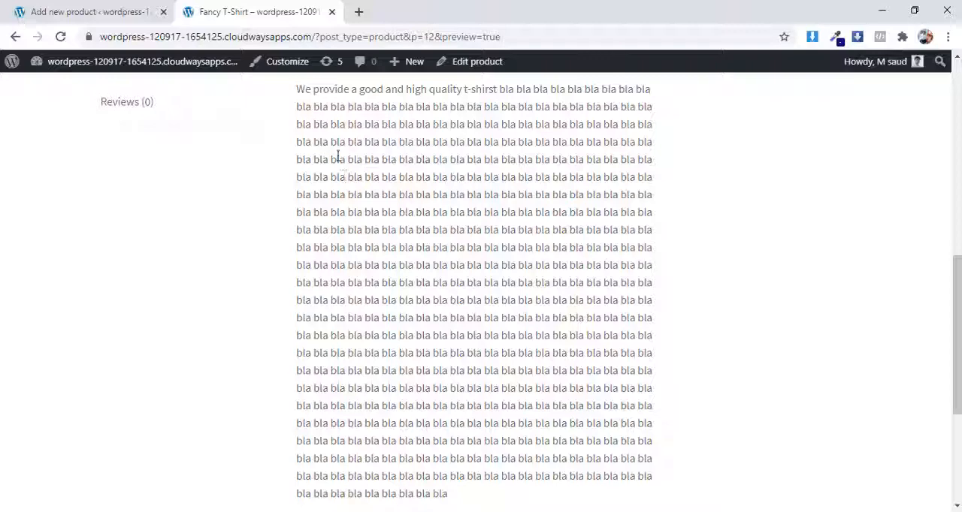
scroll(433, 211, "down", 3)
scroll(433, 214, "up", 8)
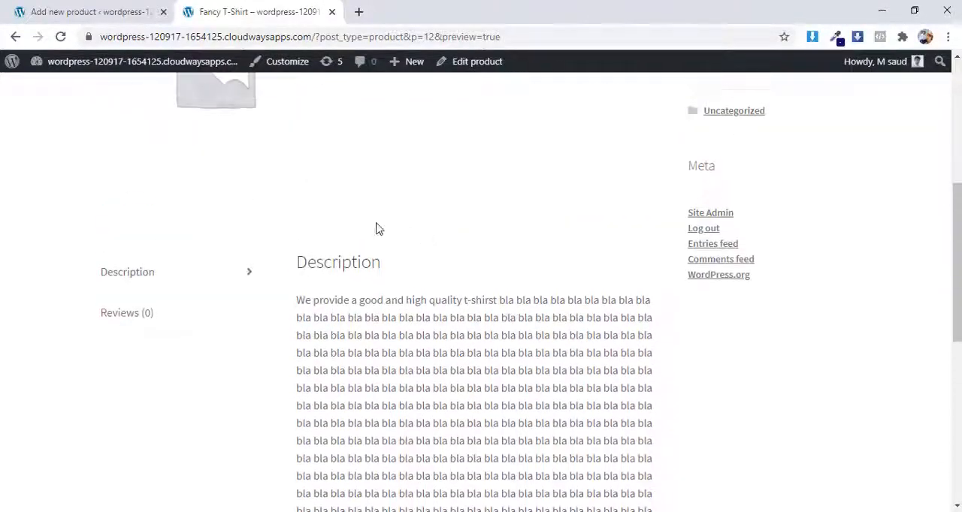
scroll(526, 326, "up", 2)
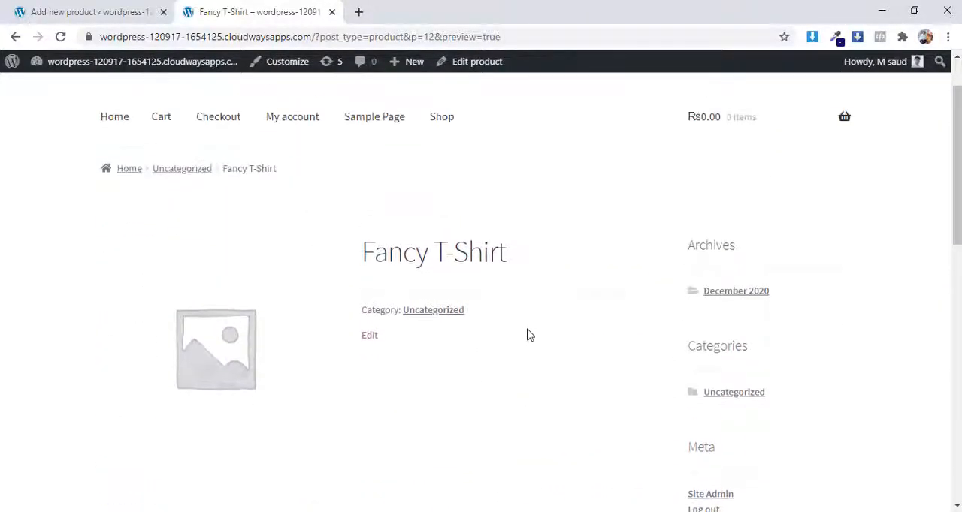
Step: Return to the product editor, review its categories section, and open the product categories management page in a separate tab
left_click(107, 9)
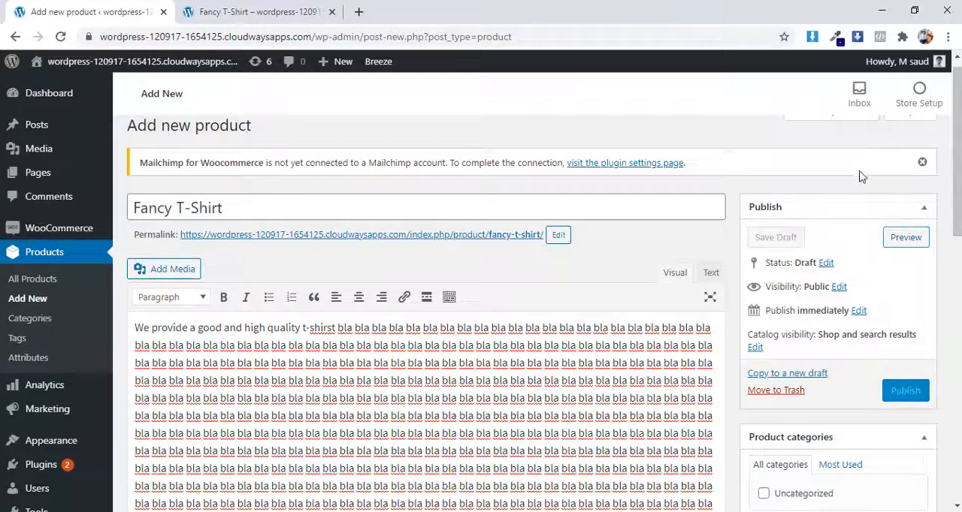
scroll(869, 226, "down", 2)
scroll(869, 235, "down", 1)
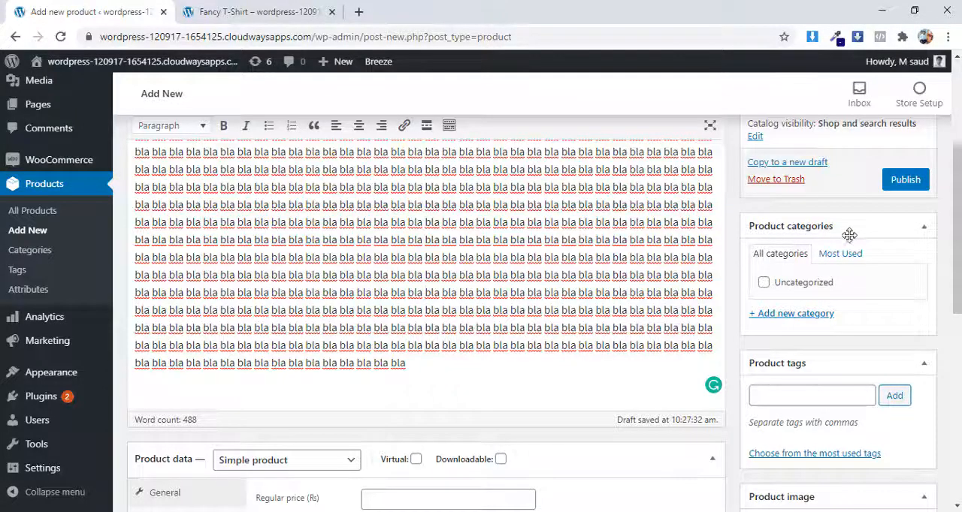
scroll(841, 263, "down", 1)
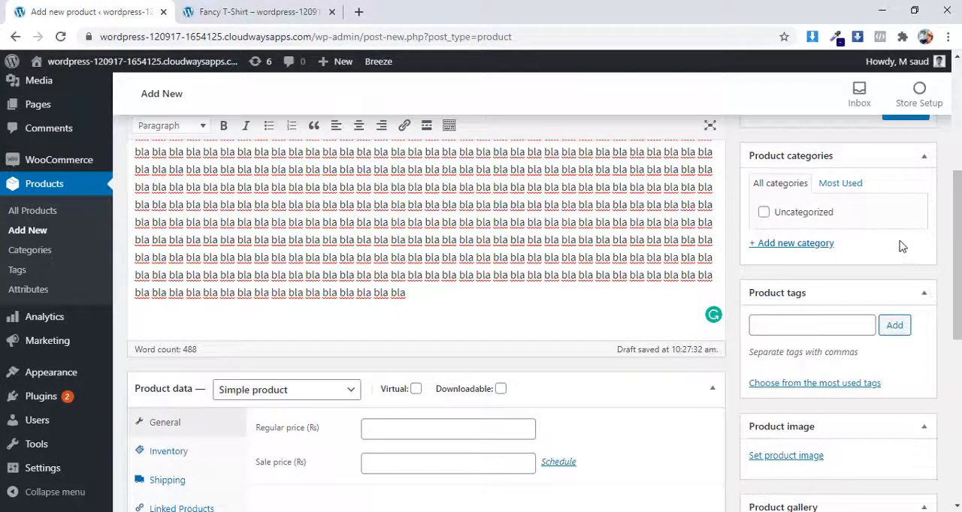
scroll(902, 247, "up", 1)
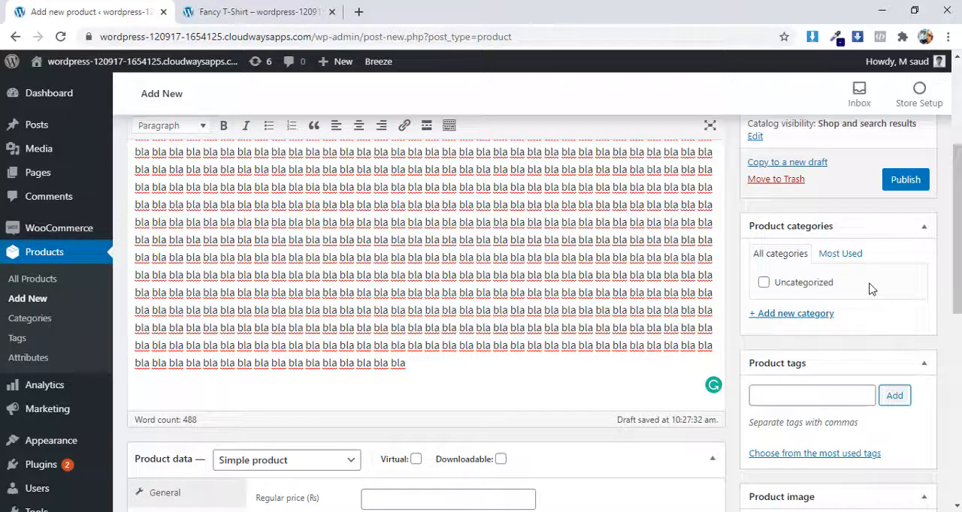
scroll(870, 289, "down", 1)
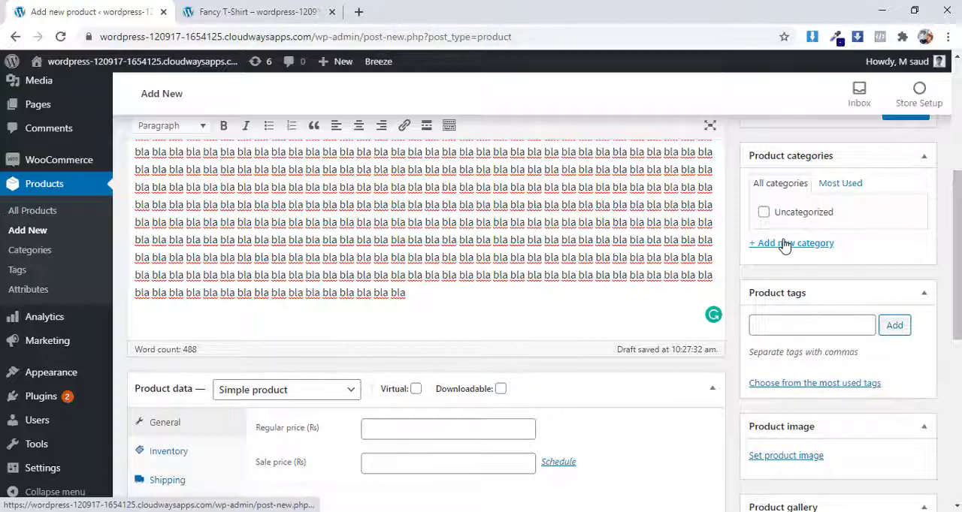
middle_click(47, 257)
left_click(413, 11)
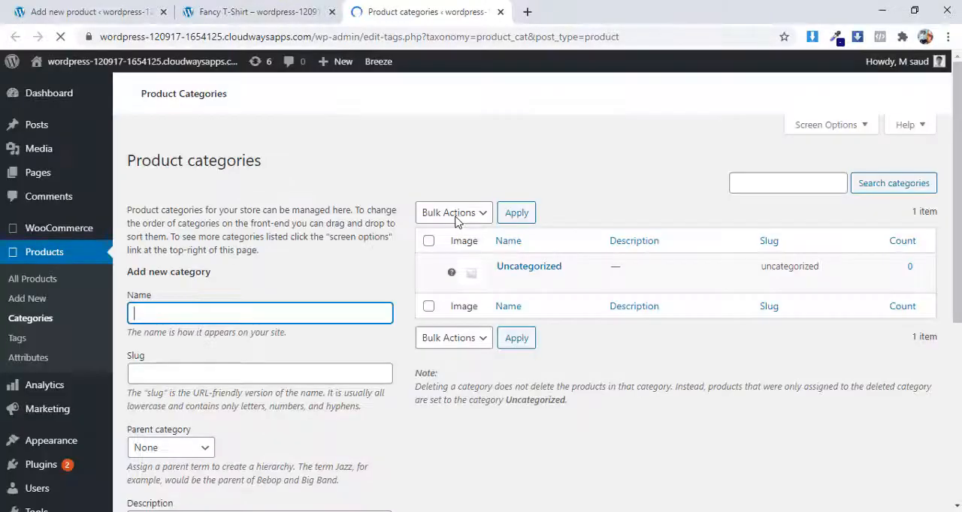
Step: Create a product category named tshirts with the slug tshirts and check its entry and product count in the category list
scroll(454, 218, "down", 1)
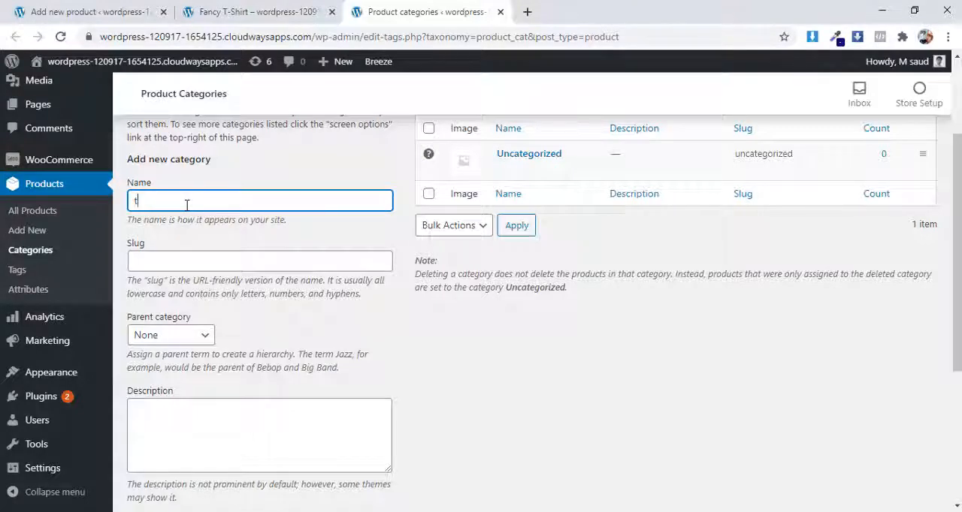
type("his")
double_click(186, 205)
key("ctrl+c")
left_click(177, 256)
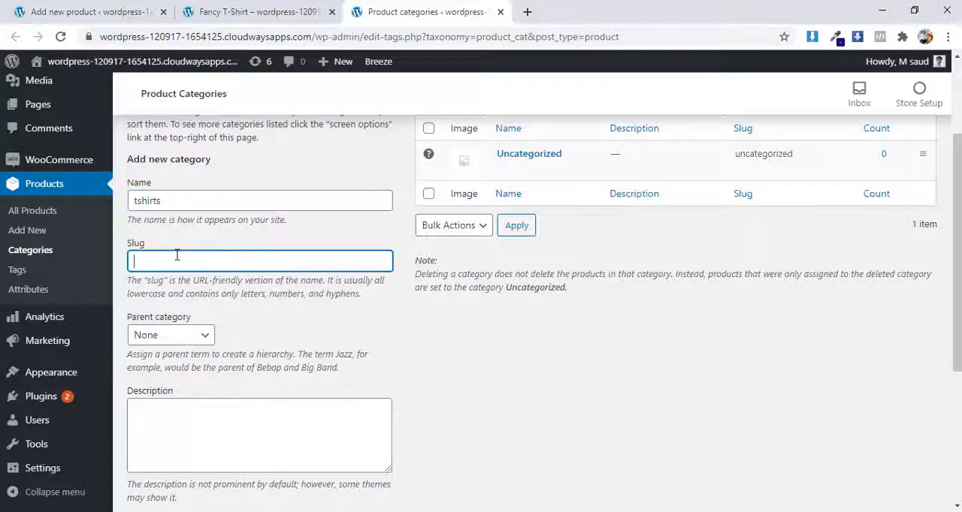
key("ctrl+v")
scroll(402, 369, "down", 1)
scroll(406, 373, "down", 2)
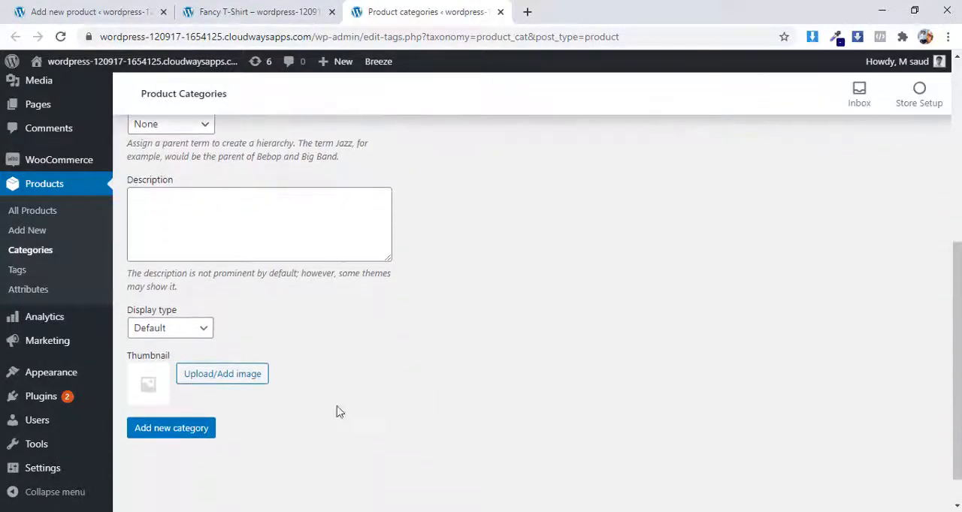
left_click(174, 438)
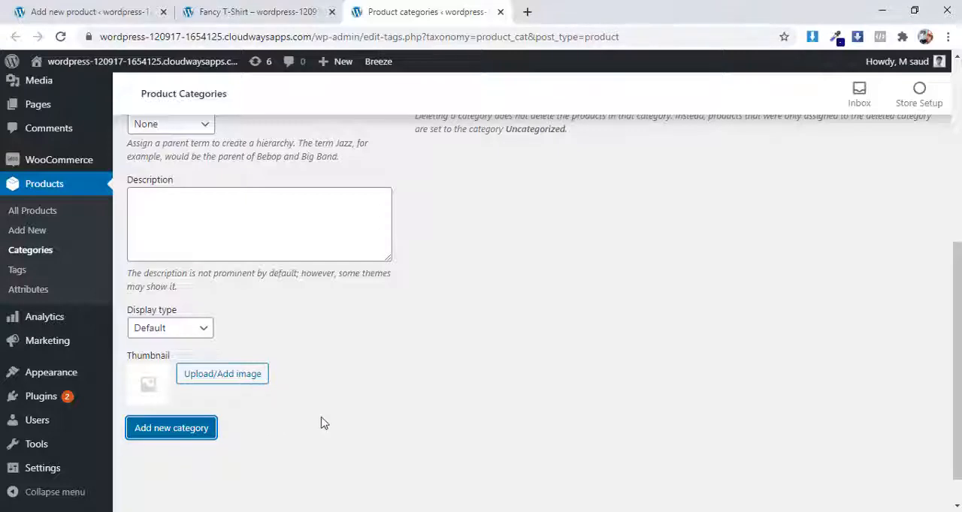
scroll(333, 391, "up", 4)
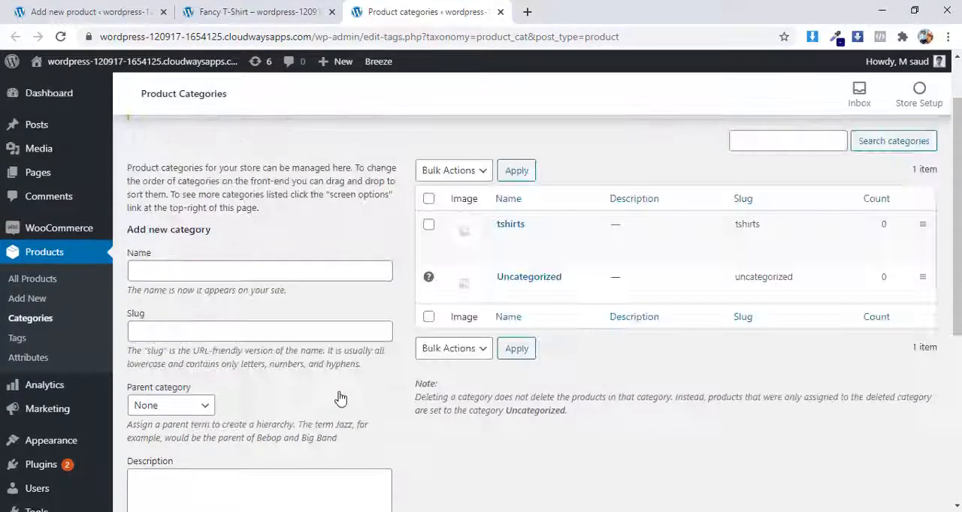
double_click(883, 227)
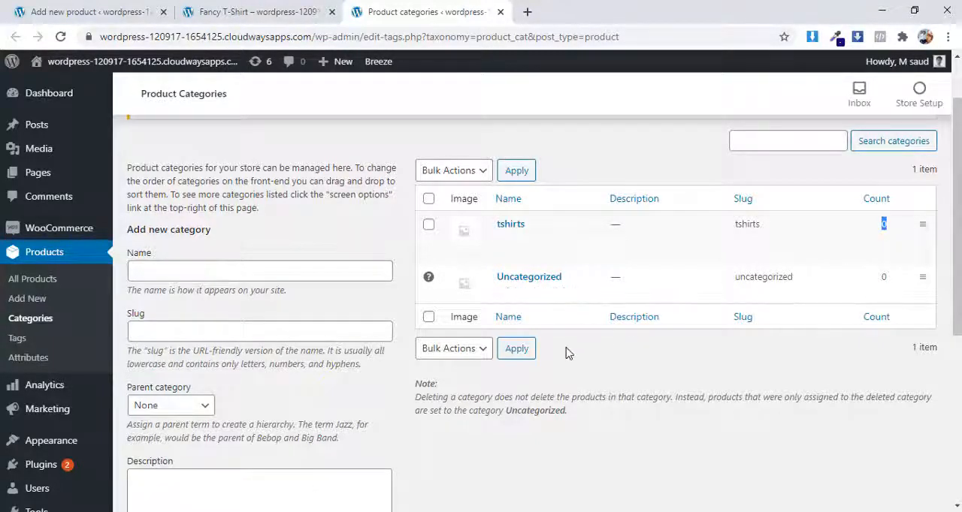
Step: Go back to the product editor, reload it to refresh the category list, and assign the product to the tshirts category
left_click(107, 9)
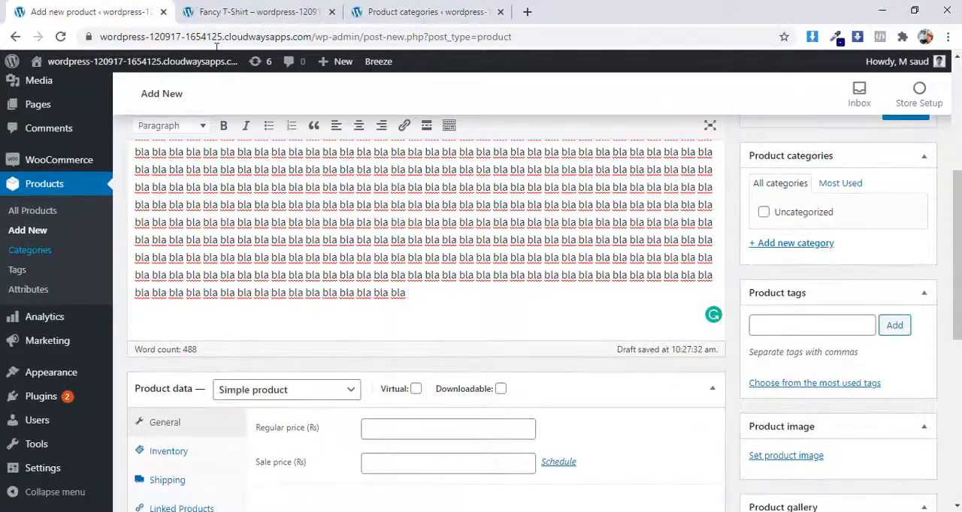
scroll(387, 240, "up", 1)
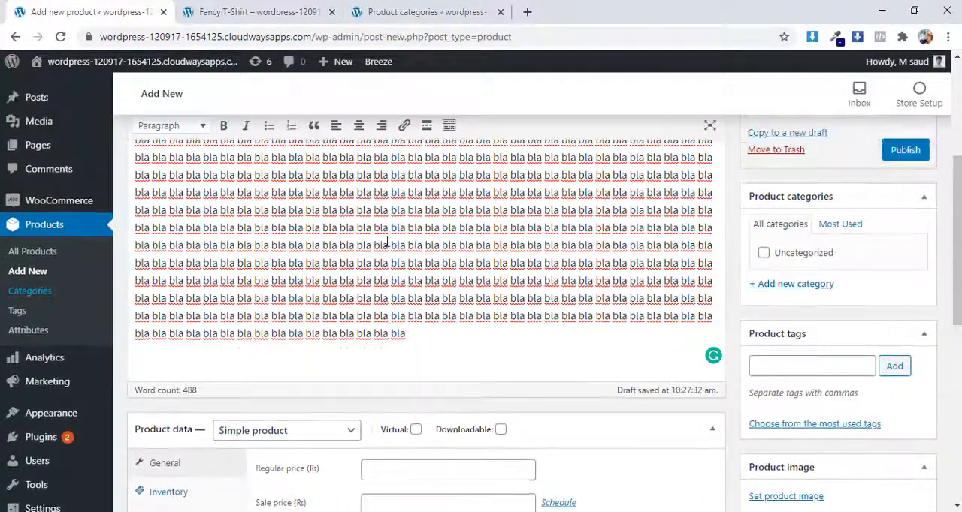
scroll(387, 241, "down", 1)
scroll(386, 238, "up", 1)
scroll(387, 238, "down", 1)
scroll(387, 240, "up", 1)
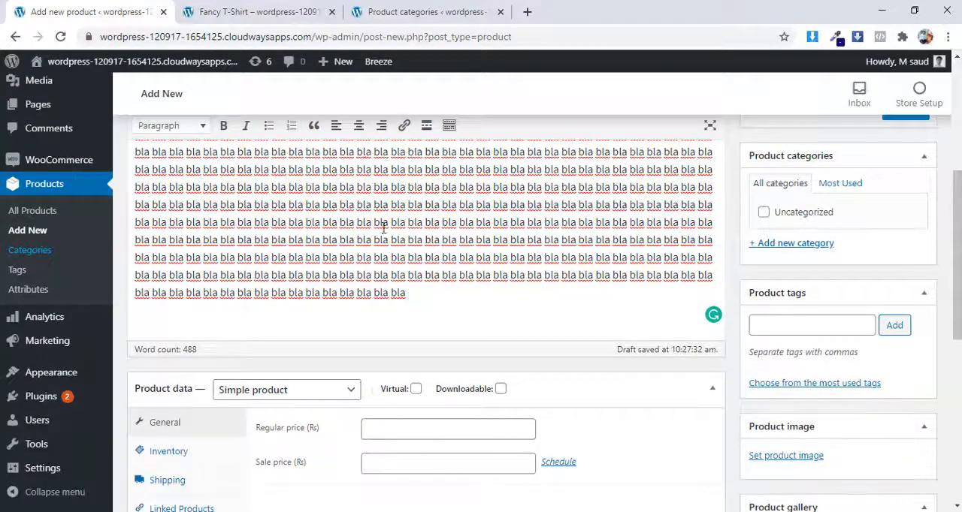
scroll(382, 221, "up", 3)
right_click(112, 14)
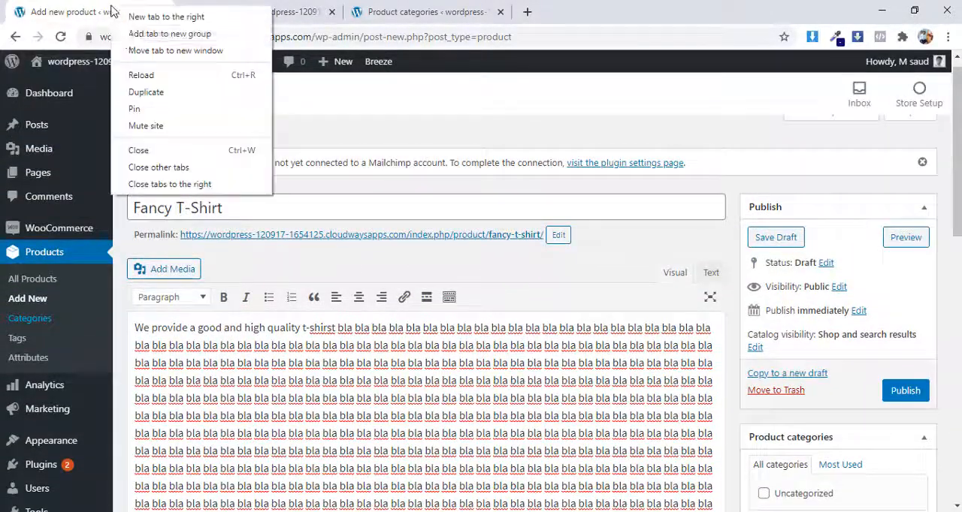
left_click(152, 71)
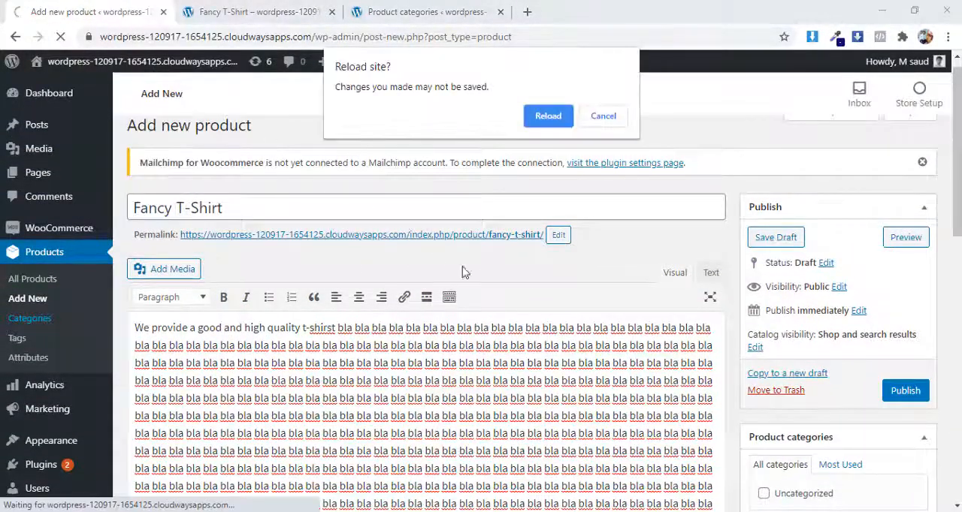
left_click(556, 118)
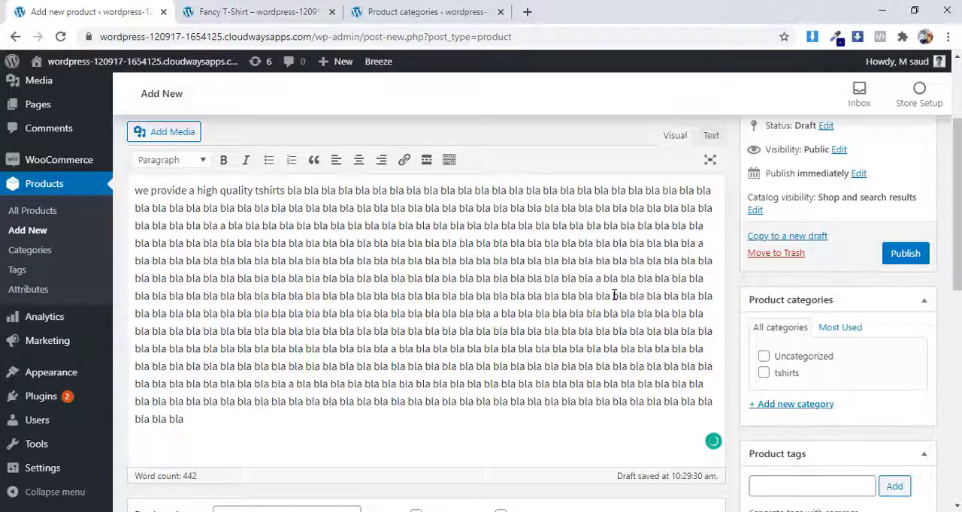
scroll(614, 295, "down", 1)
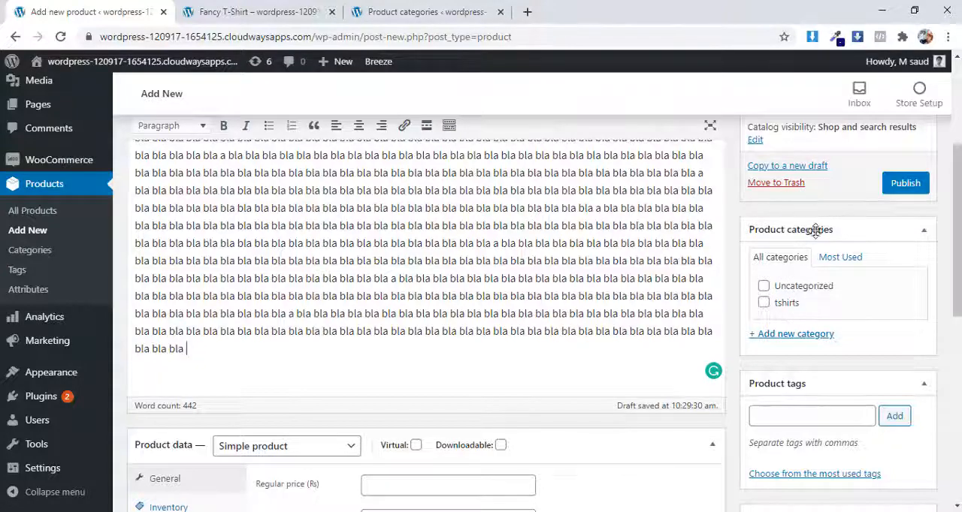
left_click(763, 304)
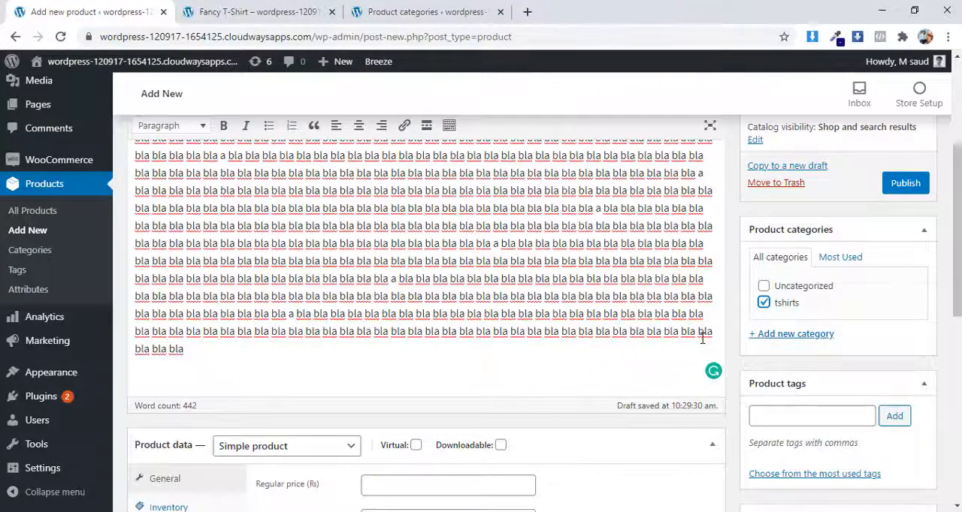
Step: Preview the product in a new tab, close the old preview, and check the category shown under the product title
scroll(710, 336, "up", 5)
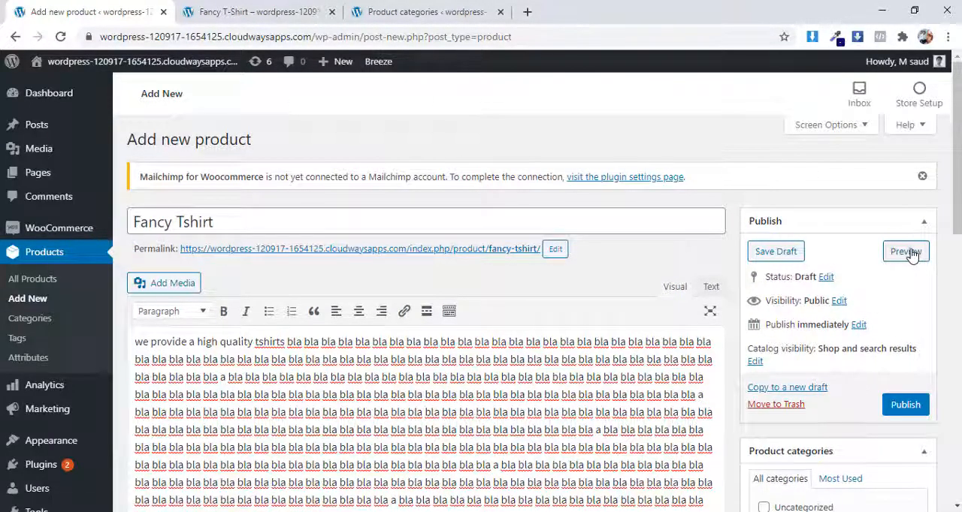
left_click(906, 252)
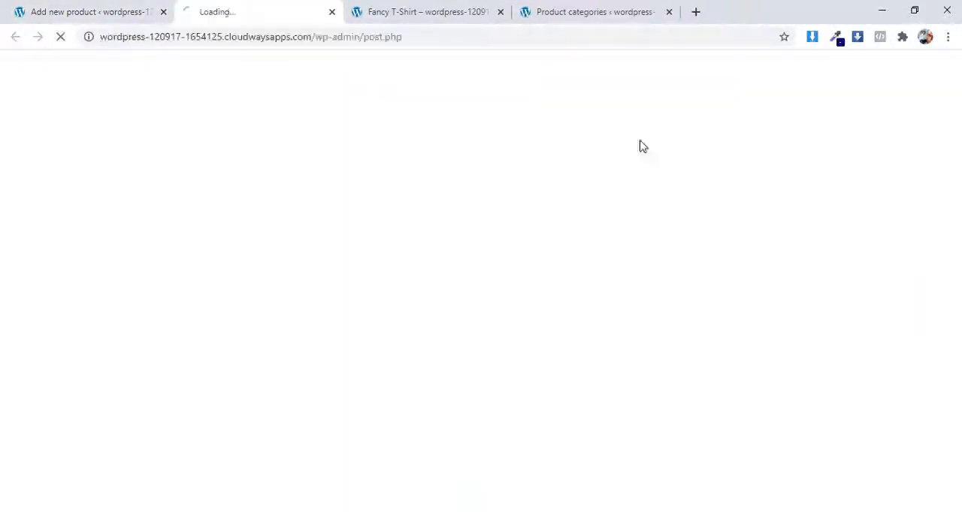
middle_click(422, 10)
scroll(439, 180, "down", 2)
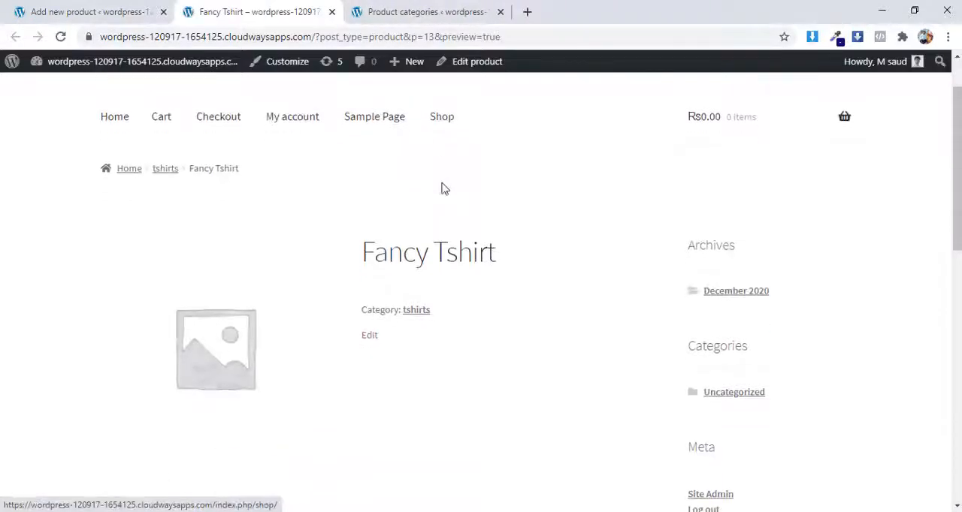
left_click_drag(443, 249, 403, 240)
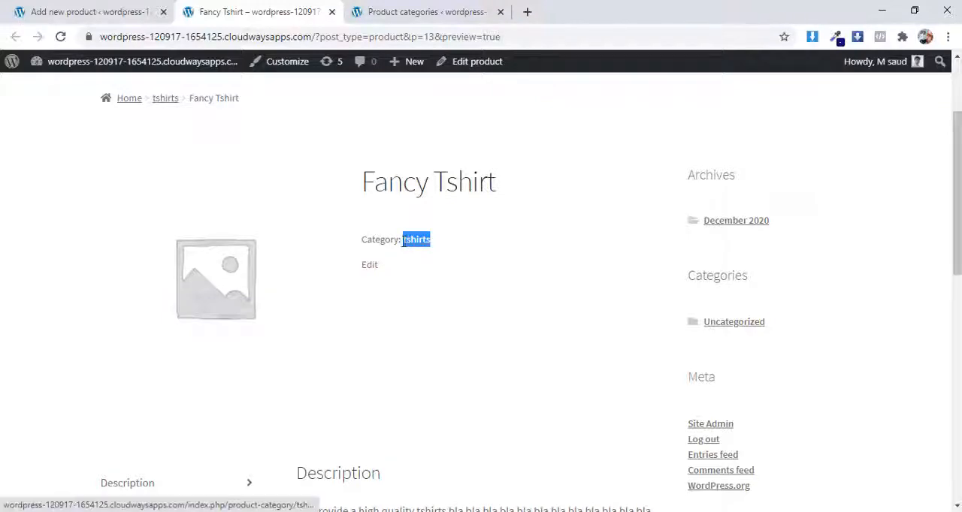
Step: Return to the product editor and add the product tag "best tshirts"
left_click(125, 7)
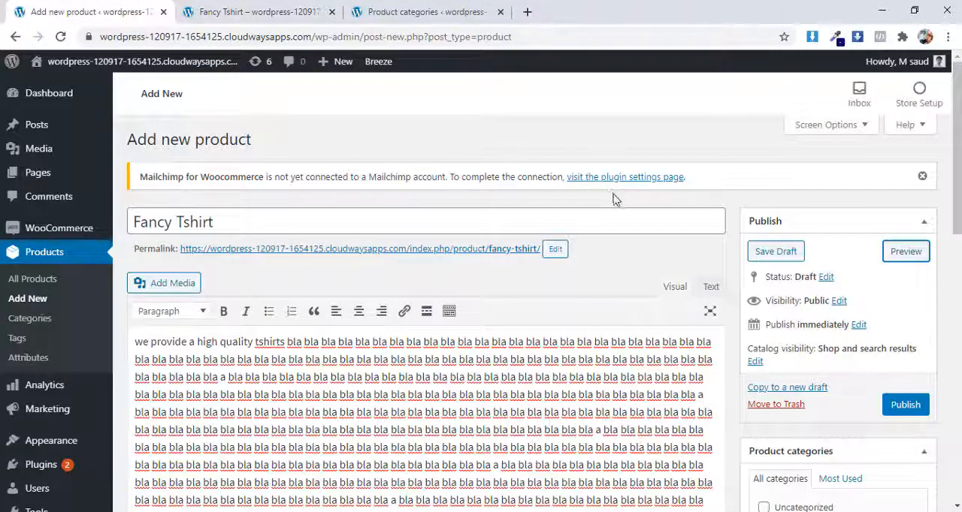
scroll(699, 238, "down", 2)
scroll(840, 248, "down", 2)
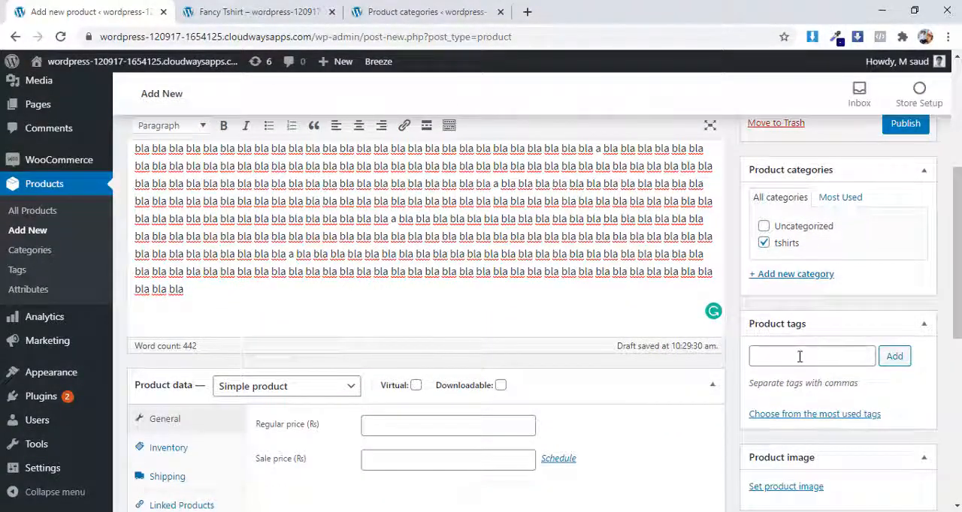
left_click(799, 357)
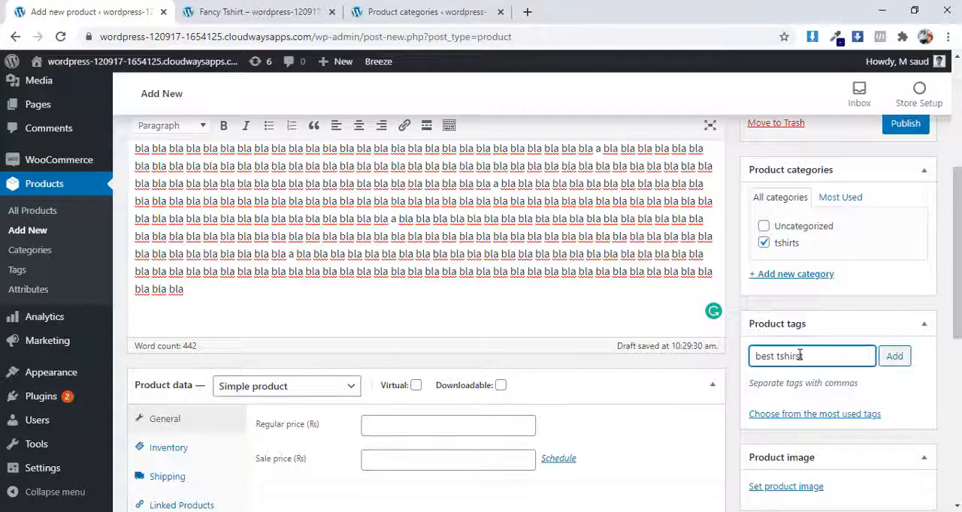
key("Return")
Step: Look at the image placeholder on the product's preview page
scroll(740, 339, "down", 5)
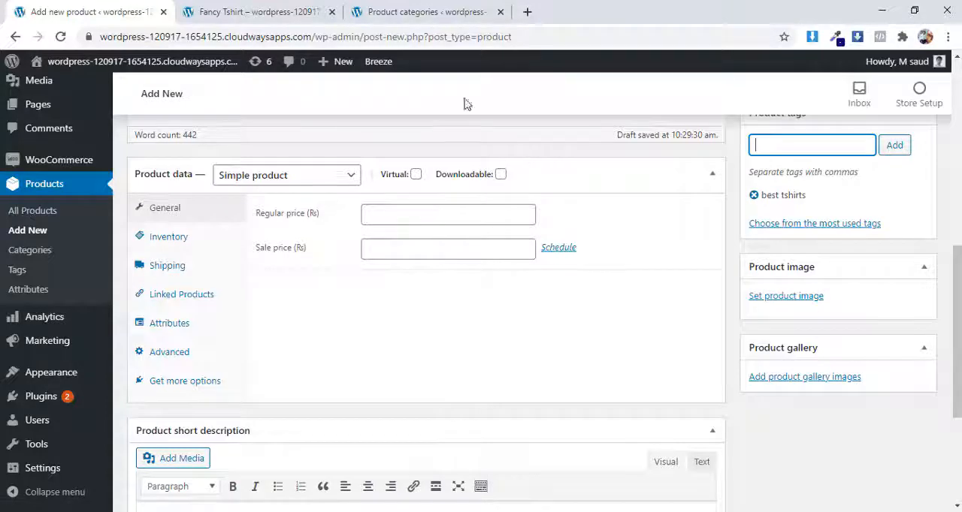
left_click(260, 12)
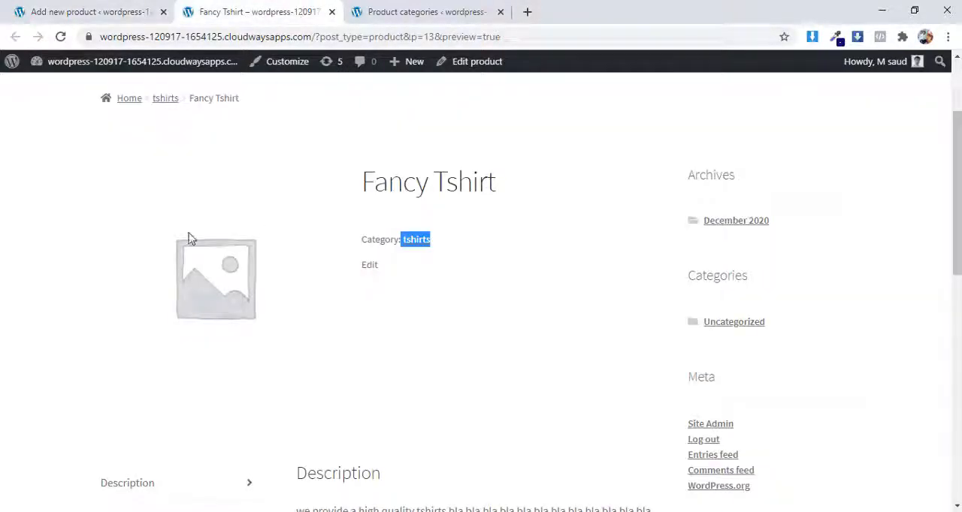
left_click_drag(231, 261, 240, 282)
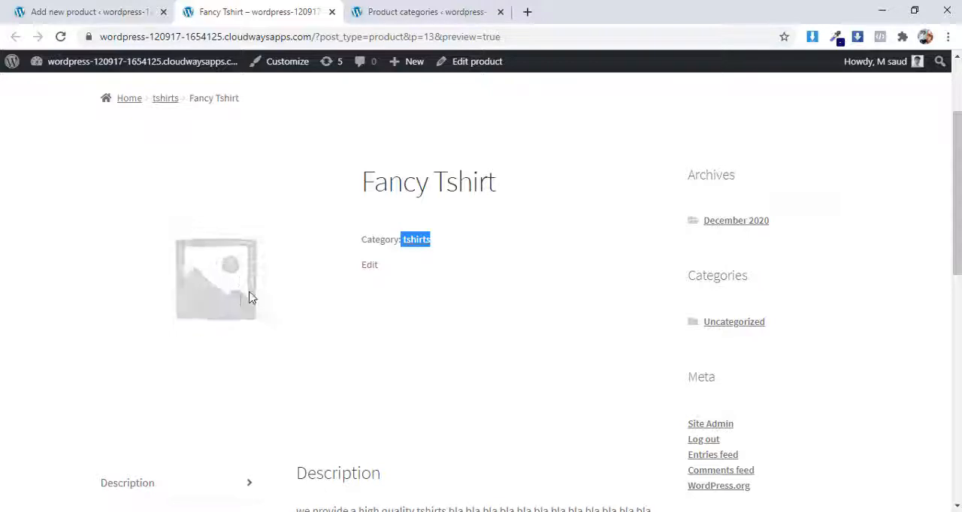
Step: Back in the product editor, upload the casual-tee-shirts-500x500 photo from the Tshirst folder and set it as the product image
left_click(75, 10)
scroll(788, 264, "down", 1)
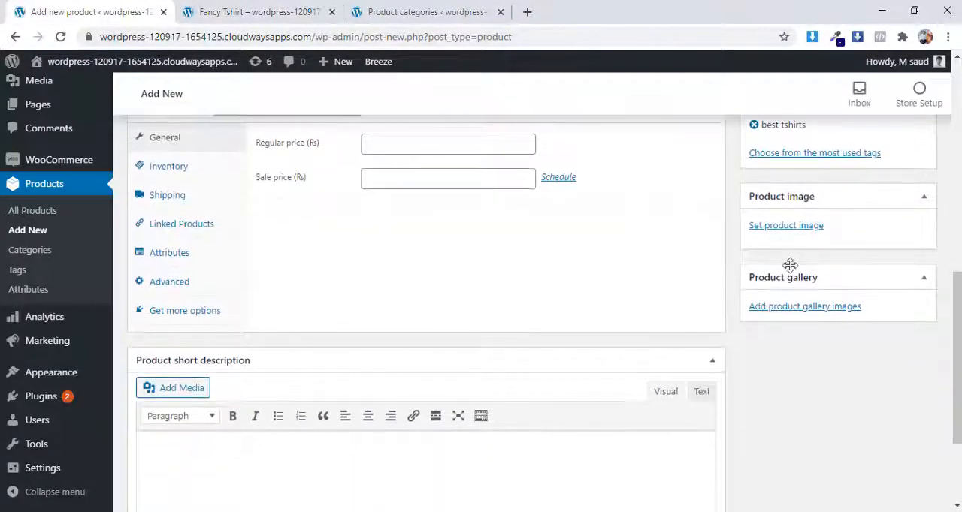
left_click(795, 233)
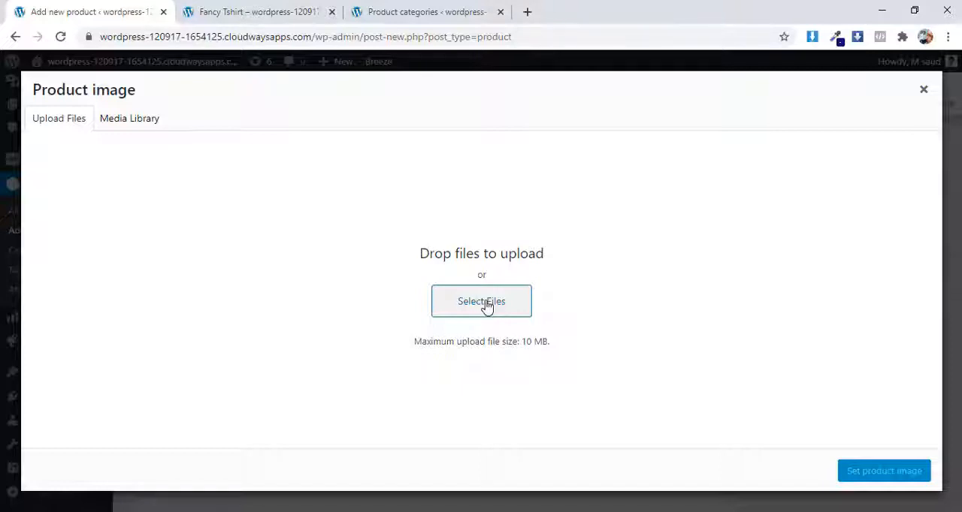
left_click(486, 306)
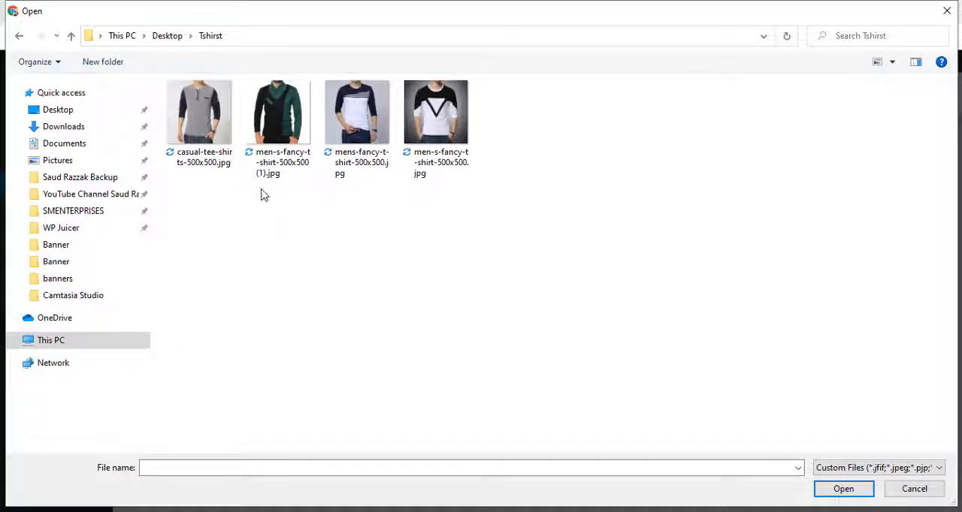
double_click(198, 118)
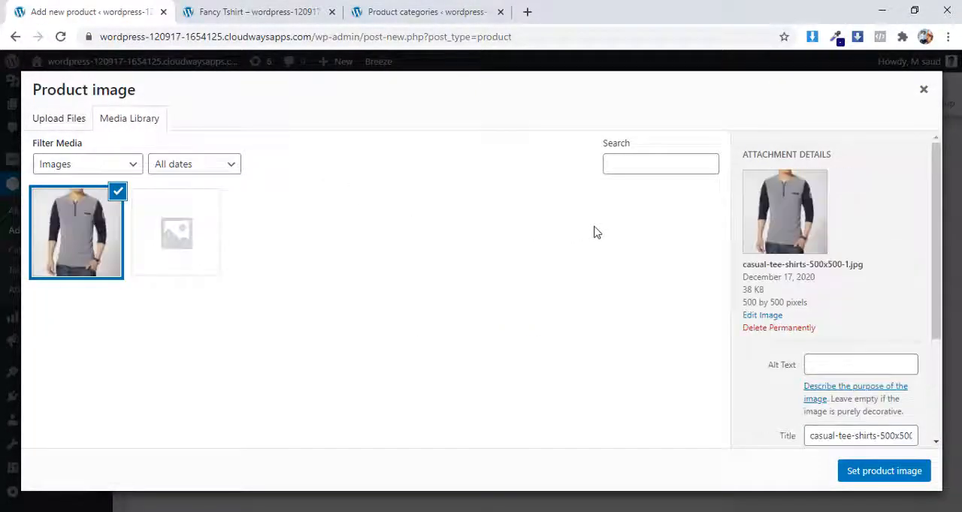
left_click(903, 478)
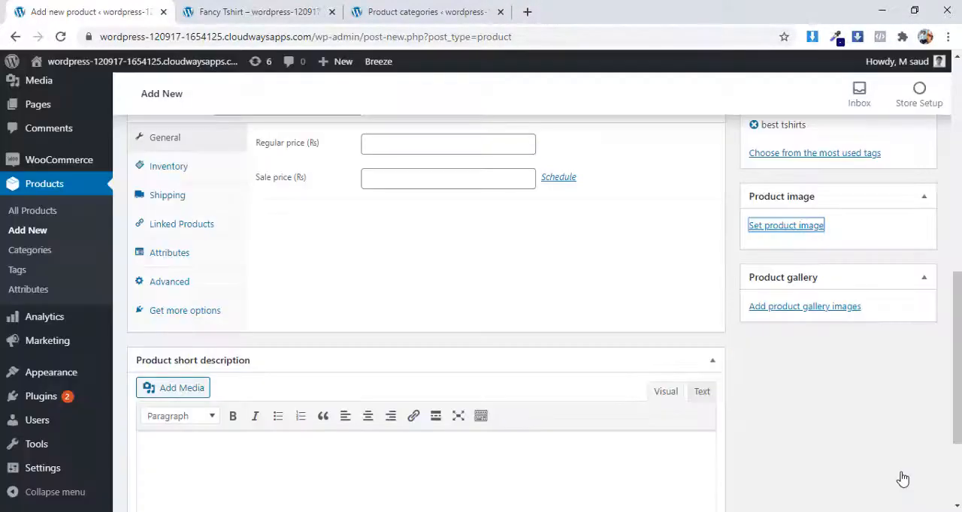
Step: Preview the product and check how the product image appears on the store page
scroll(914, 302, "down", 1)
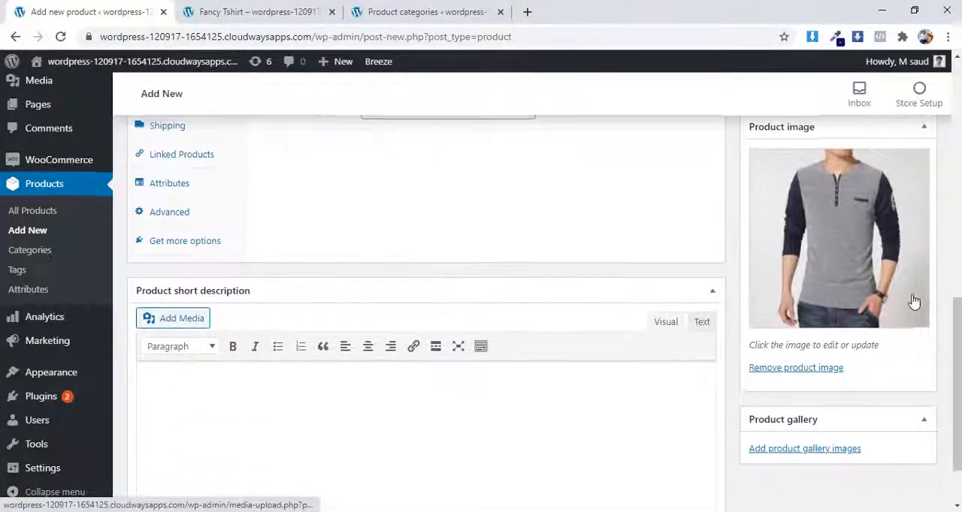
scroll(913, 301, "up", 3)
scroll(914, 301, "up", 8)
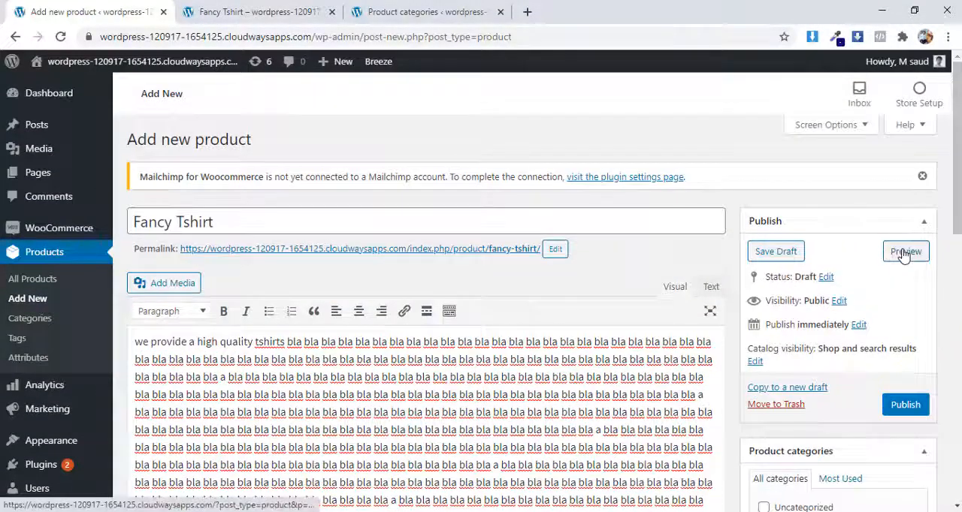
left_click(906, 253)
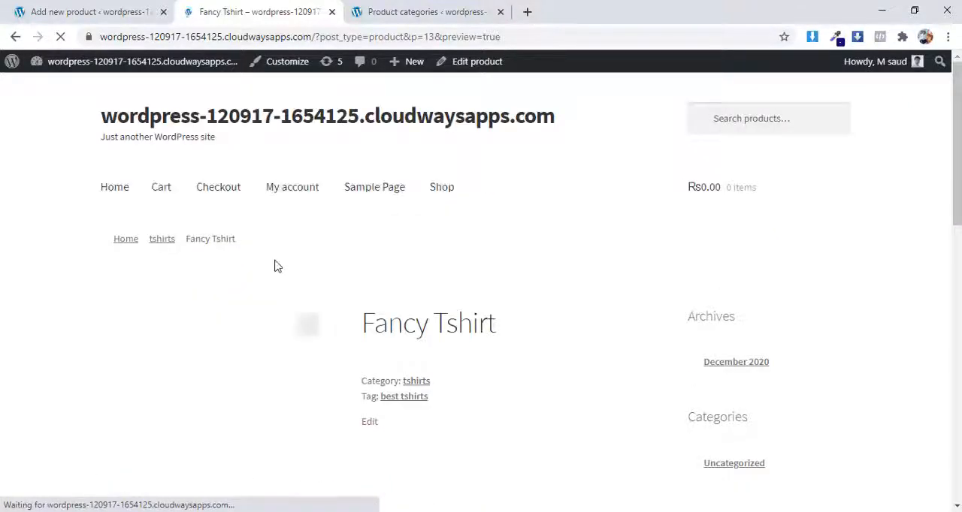
scroll(275, 263, "down", 1)
scroll(417, 253, "down", 1)
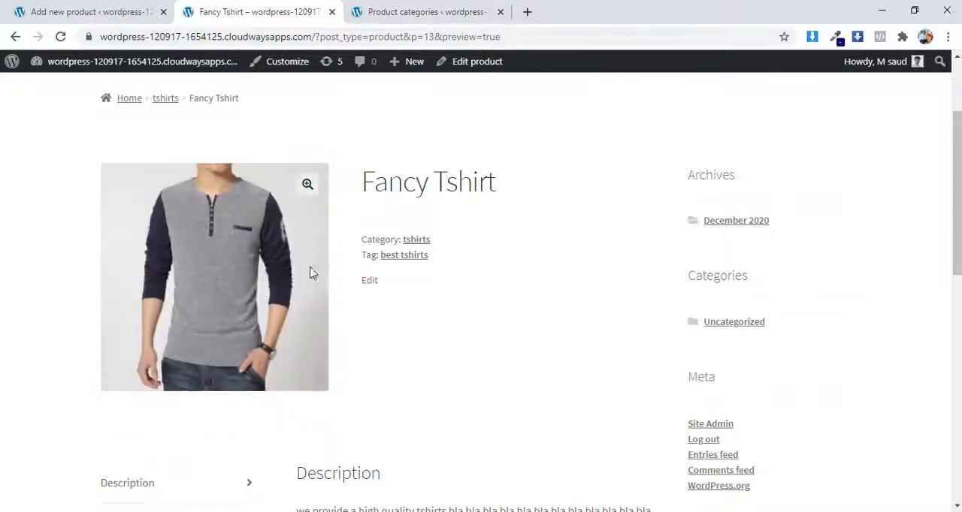
Step: Return to the product editor, upload the three fancy t-shirt photos from the Tshirst folder and add them to the product gallery
left_click(124, 7)
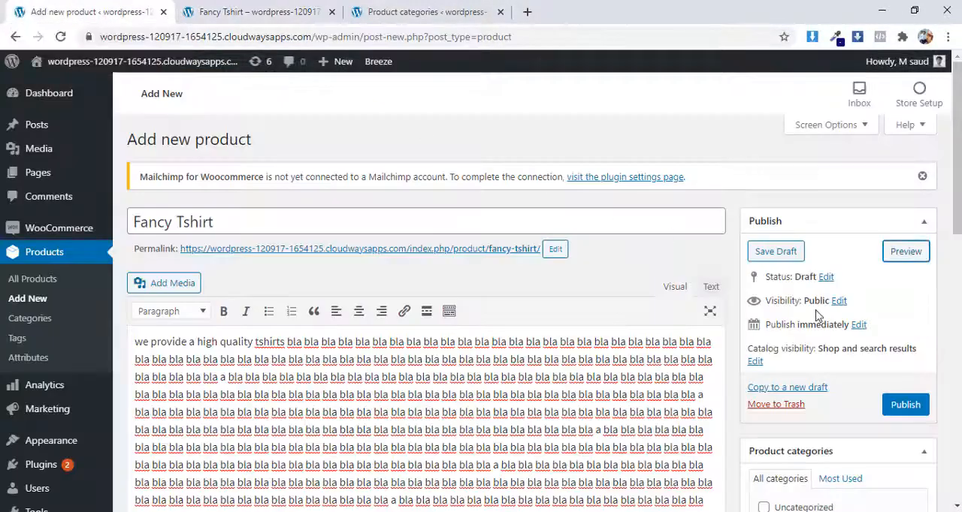
scroll(421, 301, "down", 4)
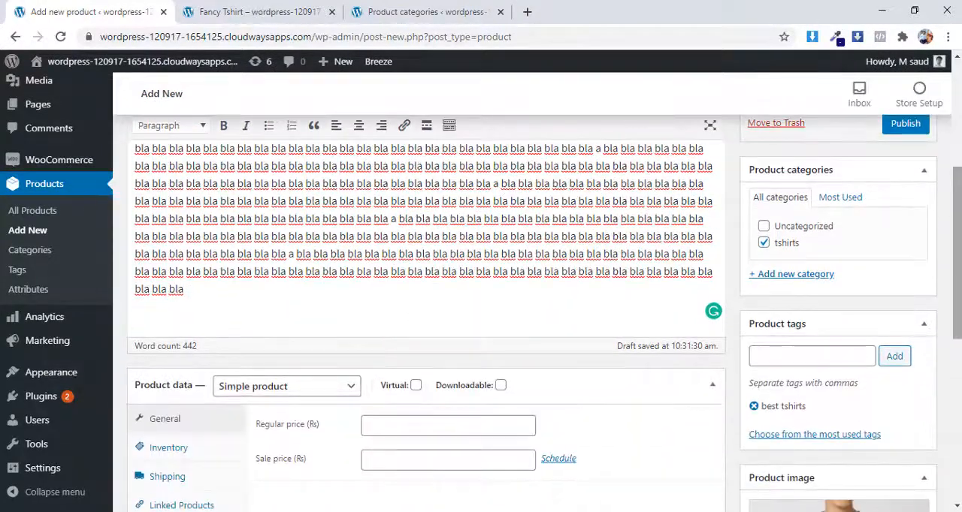
scroll(420, 301, "down", 2)
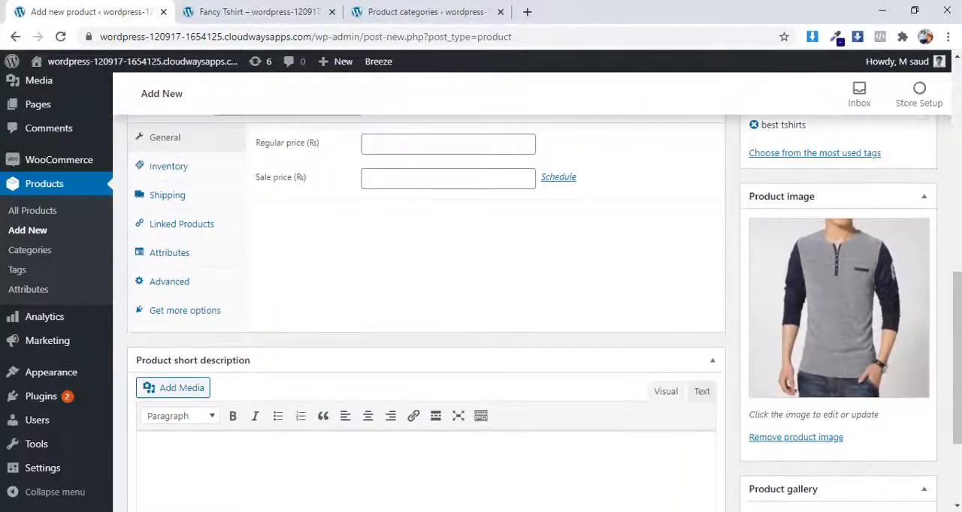
scroll(421, 300, "up", 1)
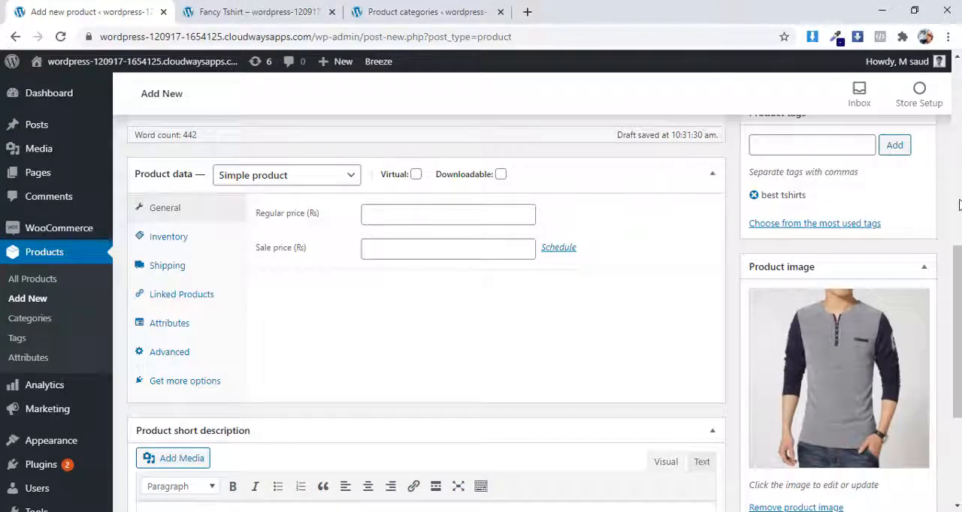
scroll(959, 213, "down", 3)
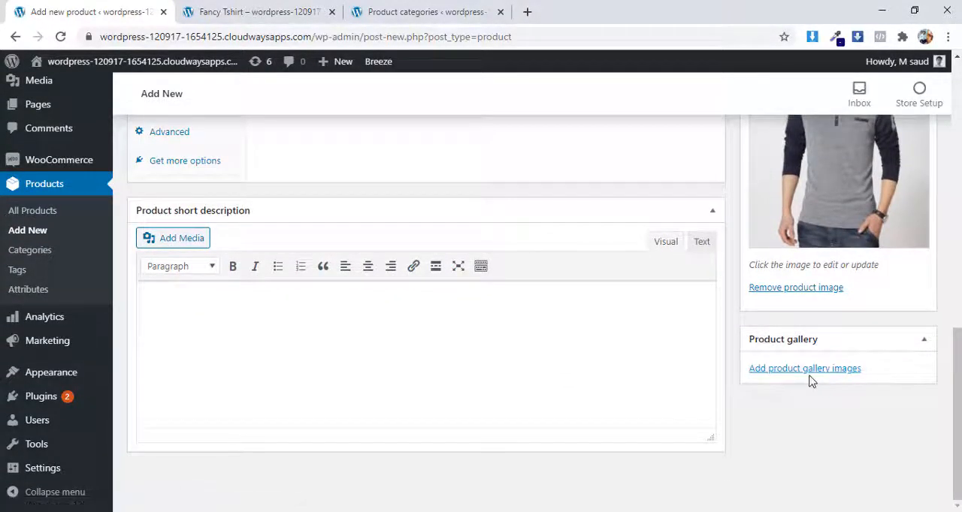
scroll(827, 396, "up", 1)
scroll(890, 399, "up", 1)
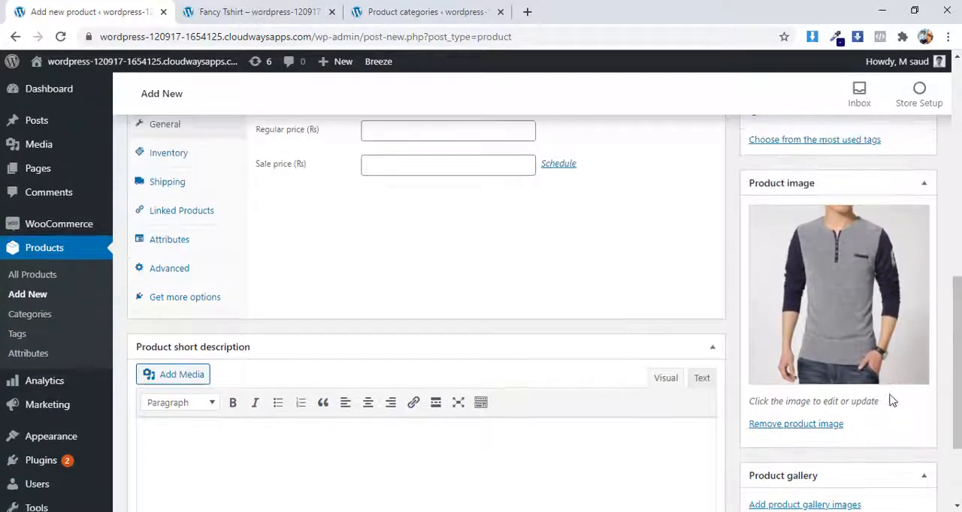
scroll(897, 399, "down", 2)
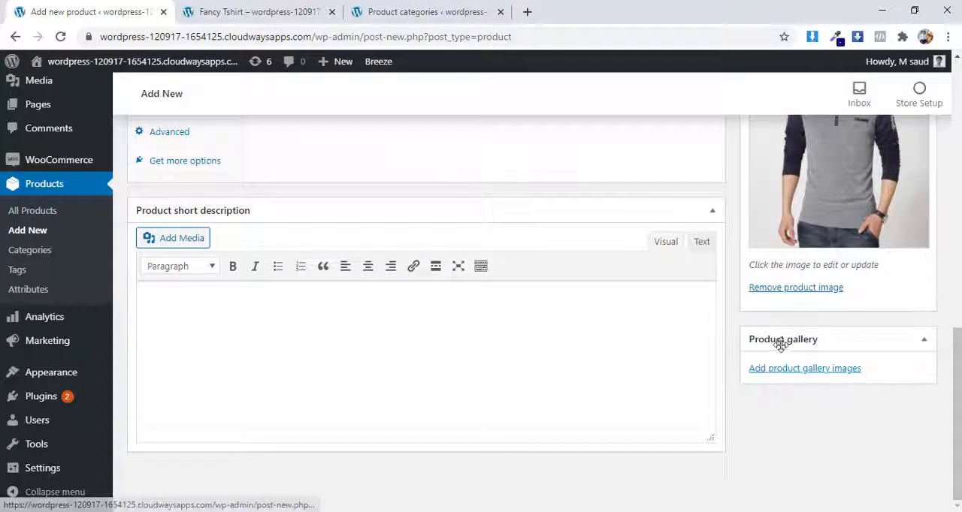
left_click(815, 372)
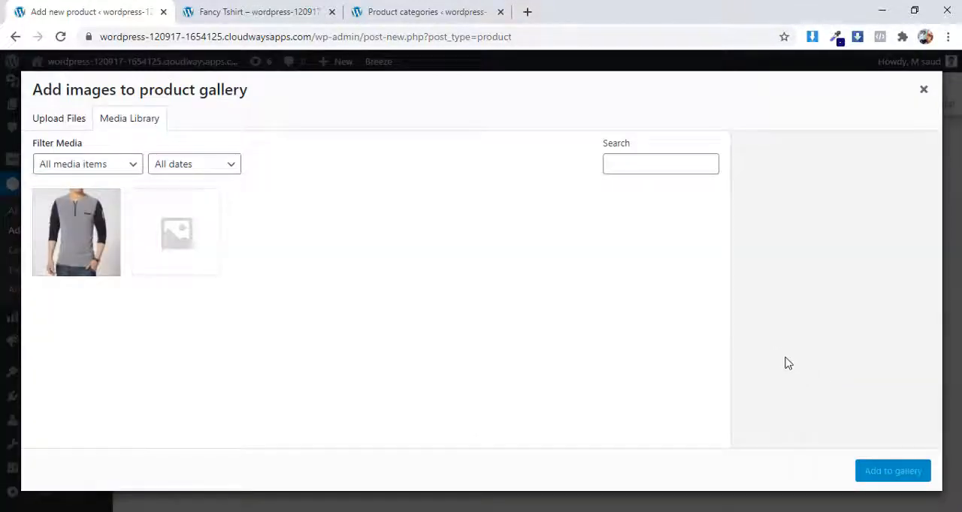
left_click(64, 123)
left_click(479, 311)
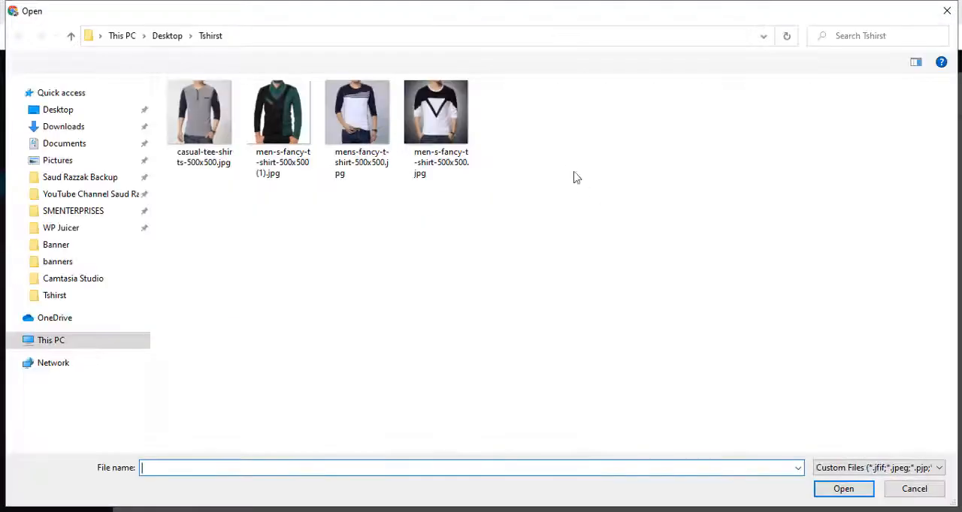
left_click_drag(566, 160, 253, 88)
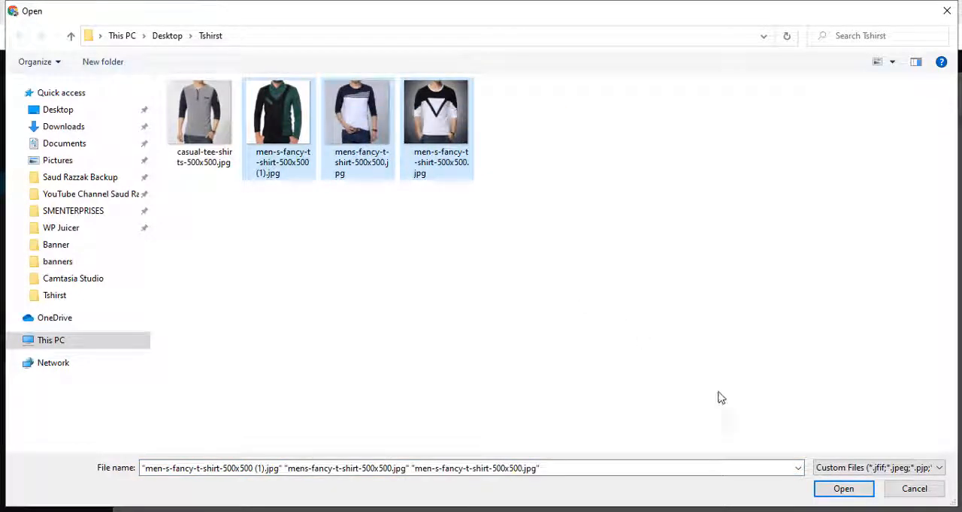
left_click(844, 489)
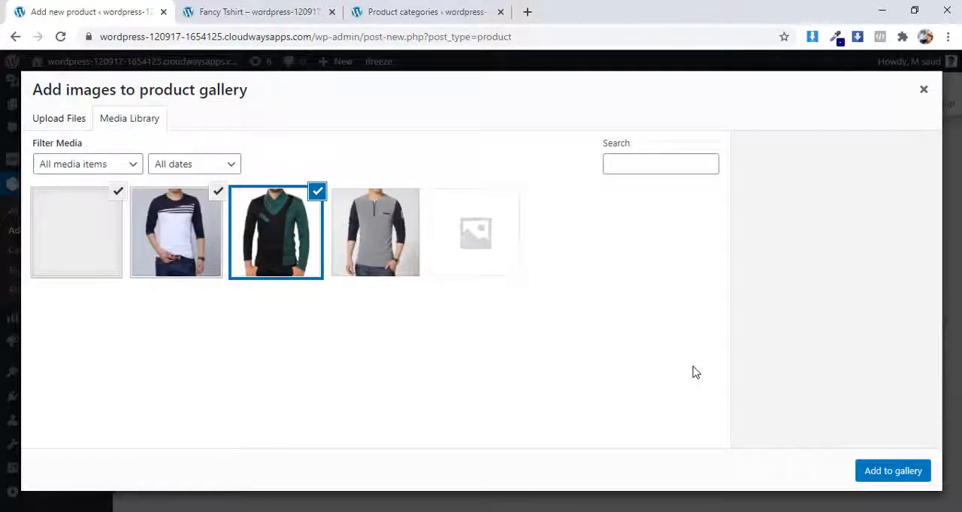
left_click(908, 473)
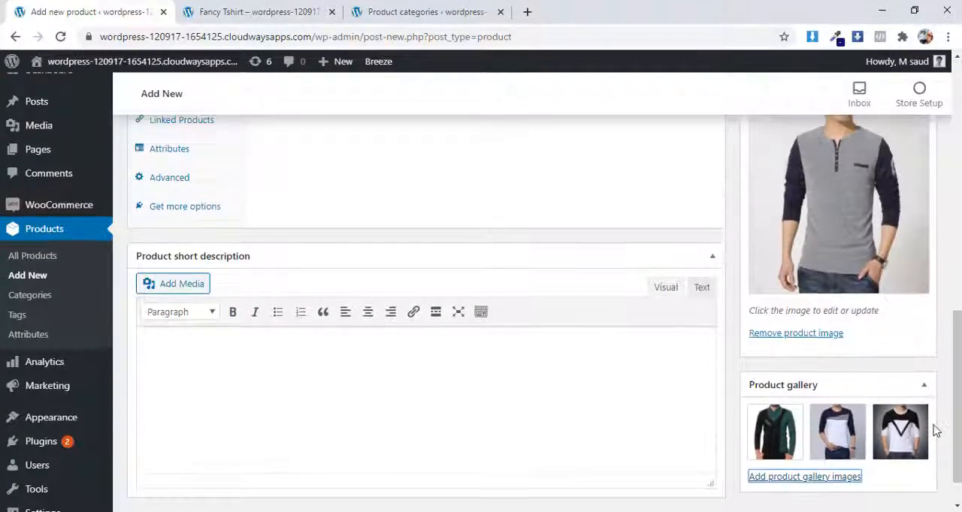
Step: Review the product image and gallery in the editor, and preview the product to check the gallery thumbnails
scroll(935, 429, "up", 2)
scroll(935, 430, "down", 3)
scroll(935, 430, "up", 2)
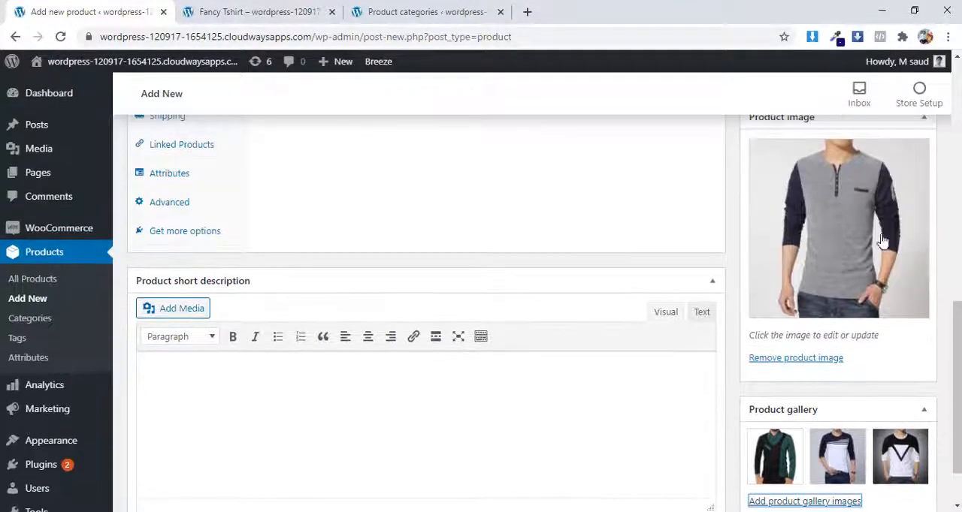
scroll(879, 226, "down", 1)
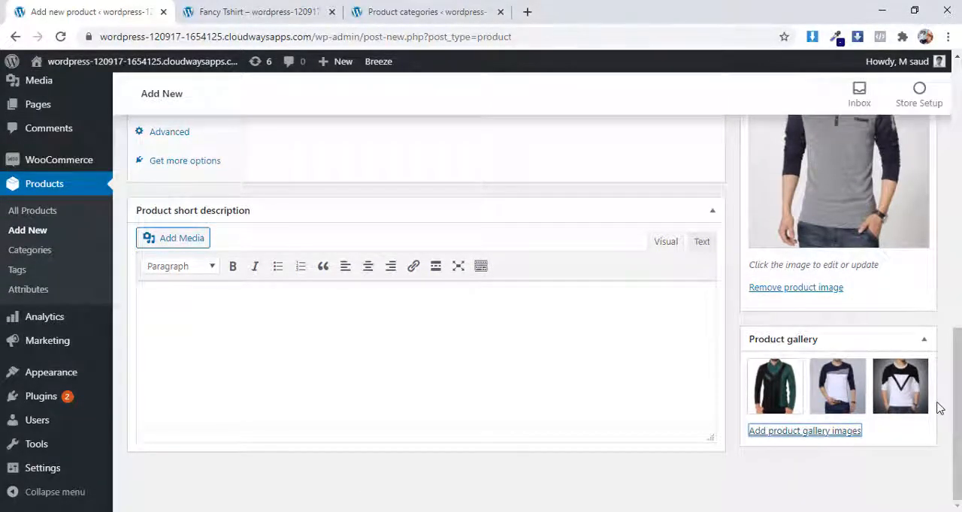
scroll(932, 436, "up", 2)
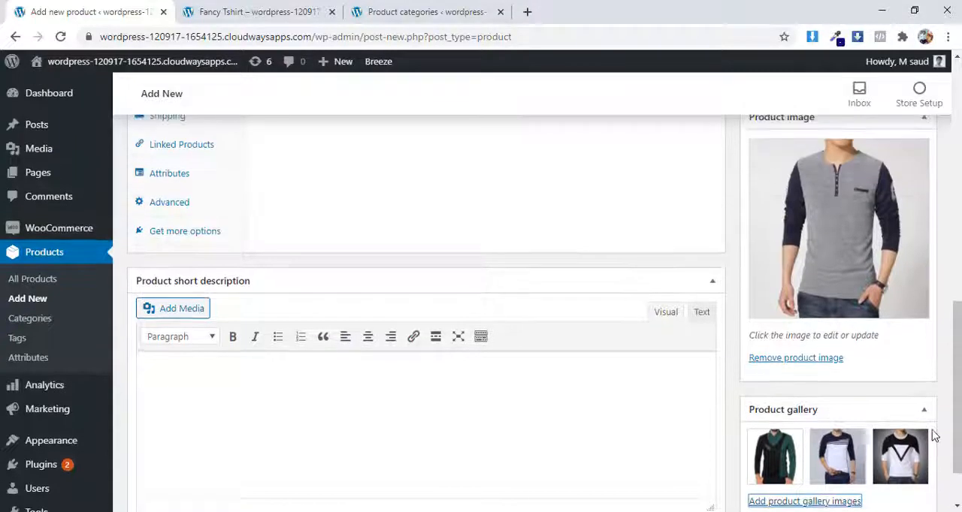
scroll(934, 435, "down", 2)
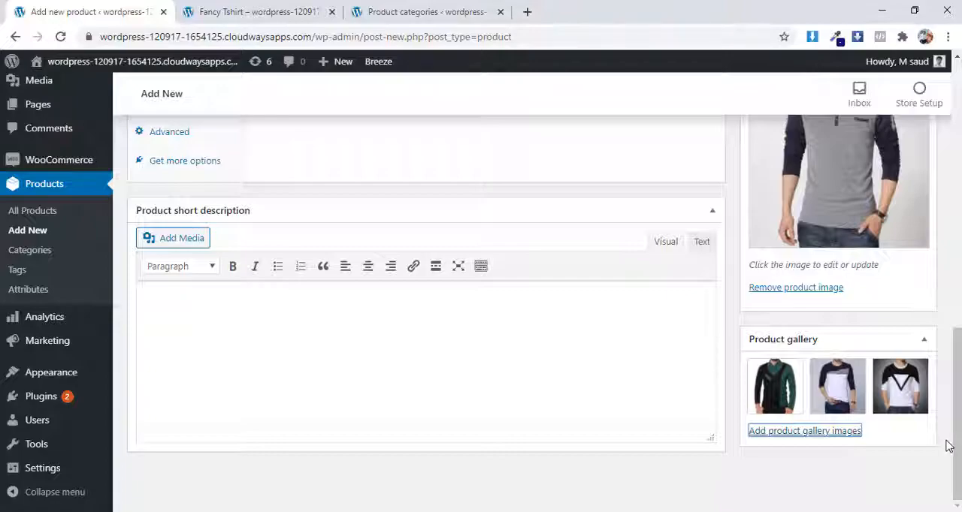
scroll(929, 425, "up", 10)
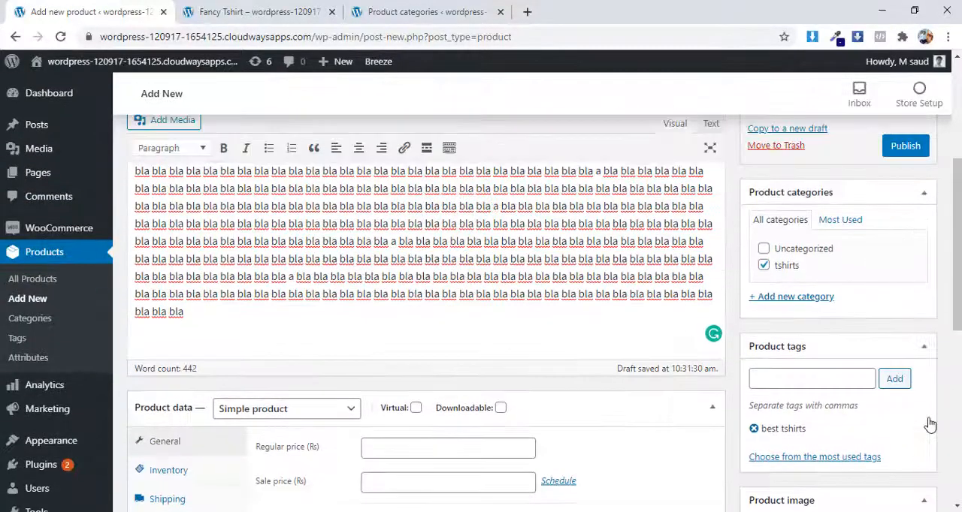
scroll(929, 423, "up", 3)
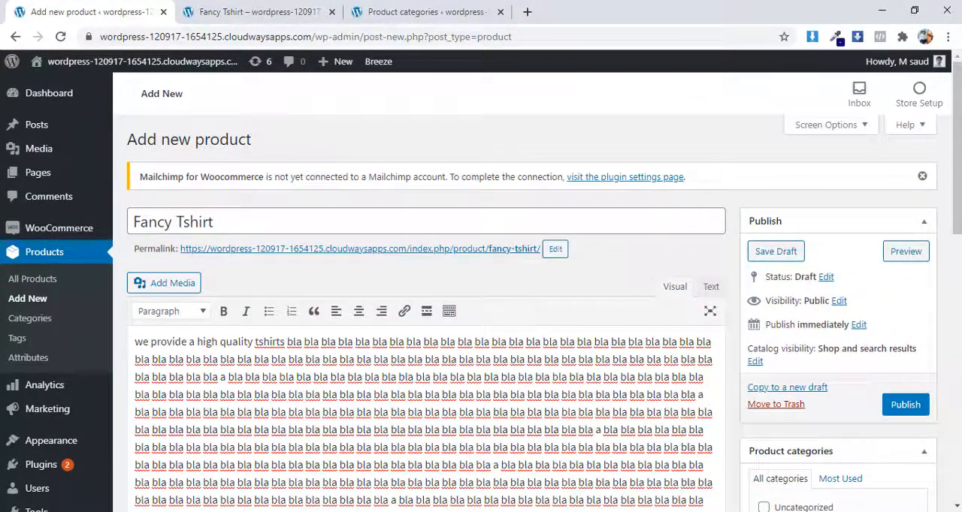
left_click(909, 252)
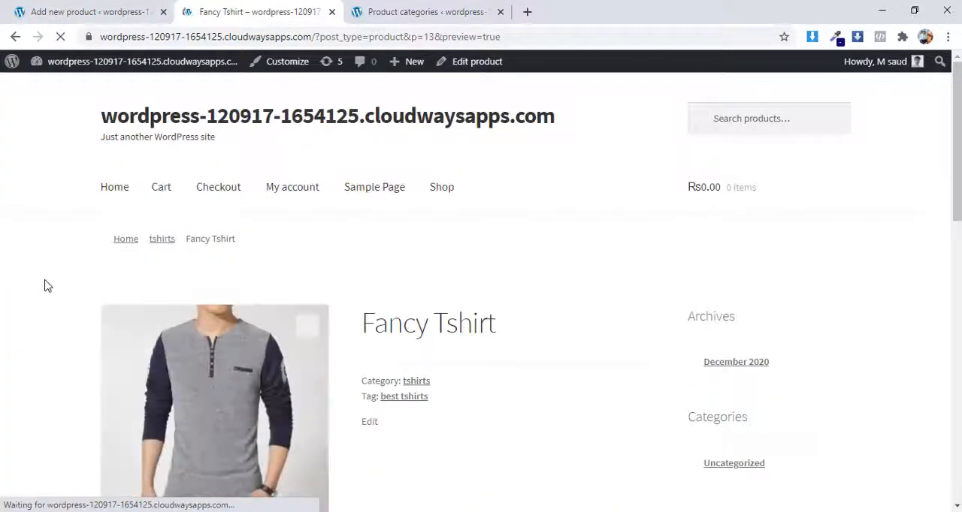
scroll(330, 419, "down", 4)
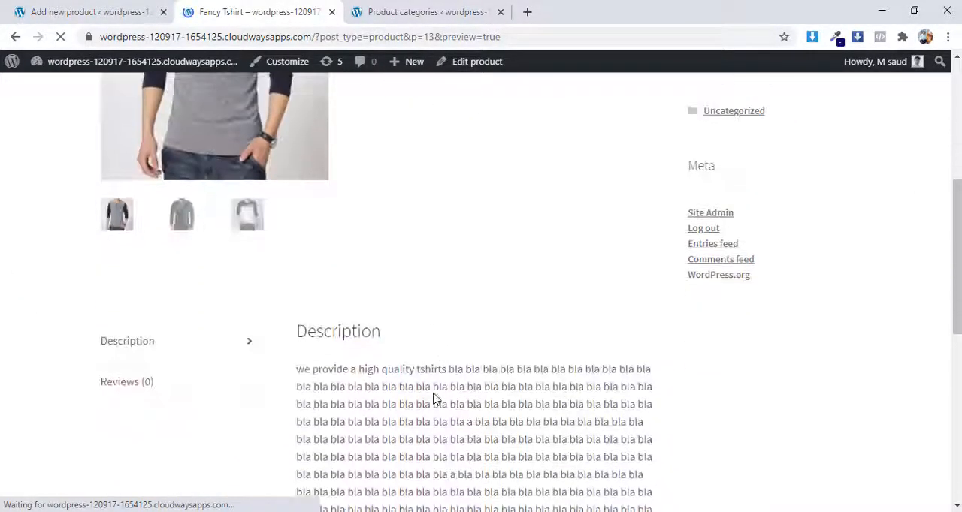
scroll(434, 392, "up", 1)
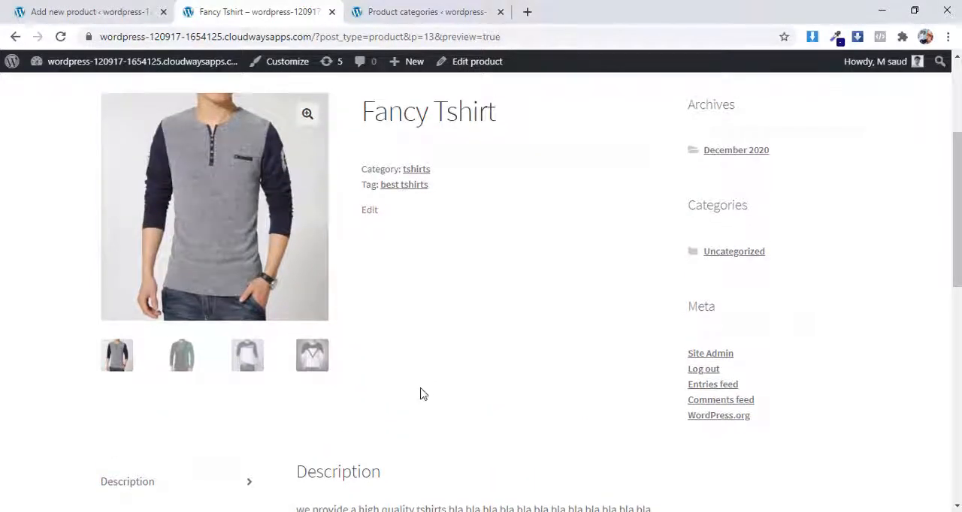
Step: View each gallery photo in the preview, from the last thumbnail back to the main product image
left_click(312, 359)
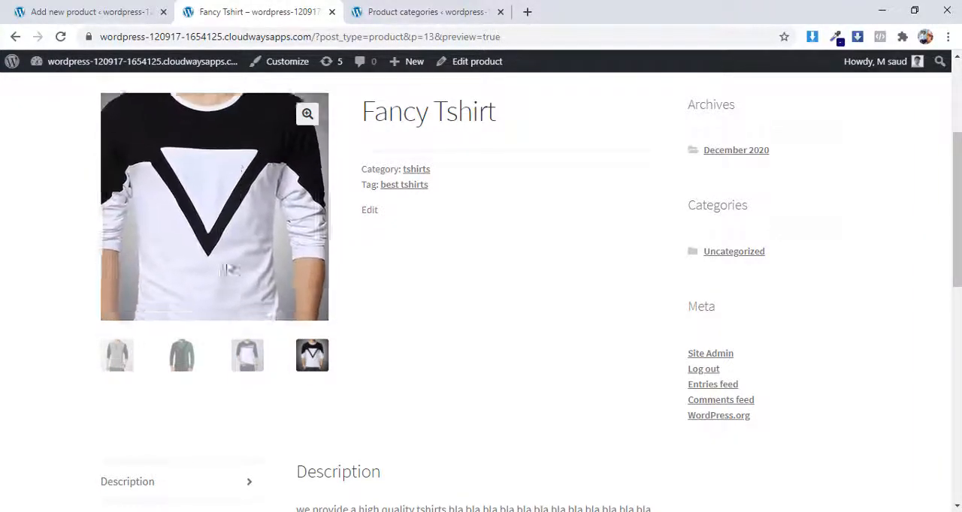
left_click(238, 365)
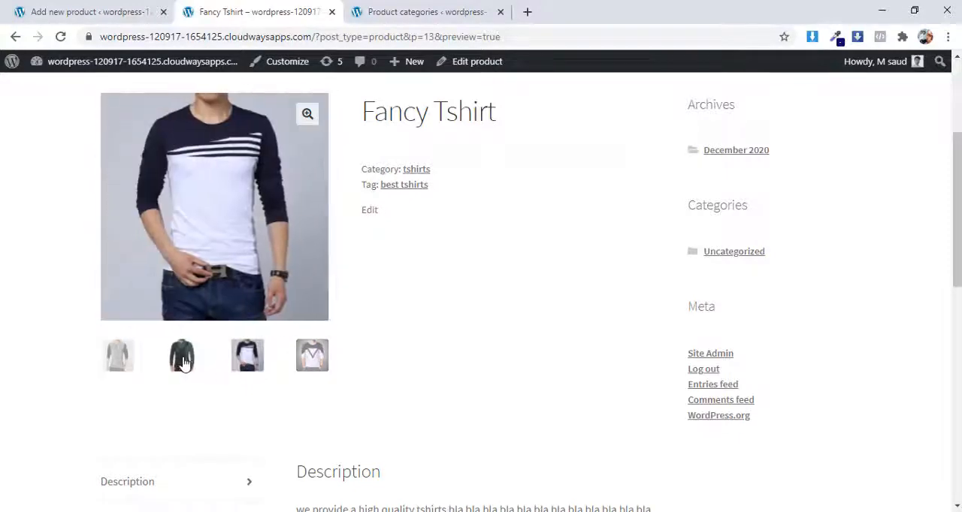
left_click(182, 363)
left_click(117, 355)
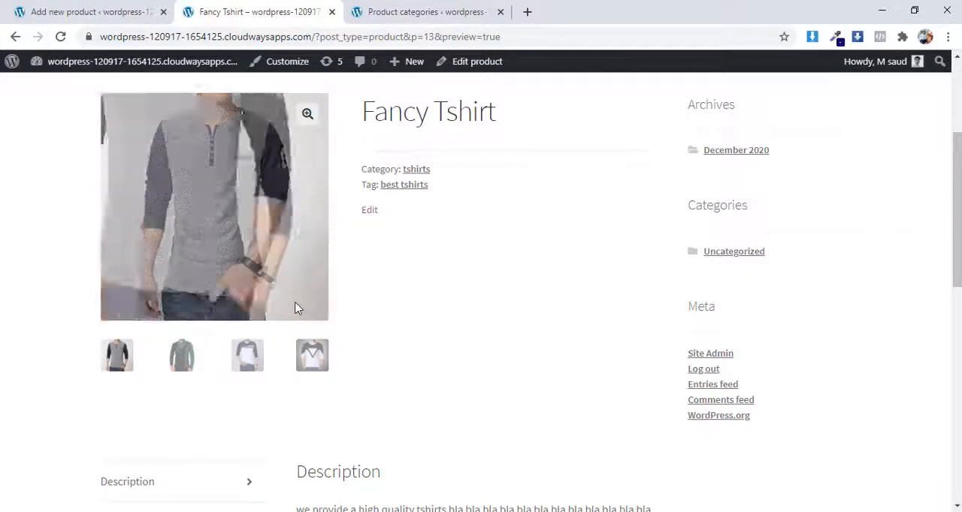
Step: Examine the preview's product summary area beside the images and the layout down to the description
scroll(393, 301, "up", 1)
scroll(392, 303, "down", 1)
scroll(392, 305, "up", 1)
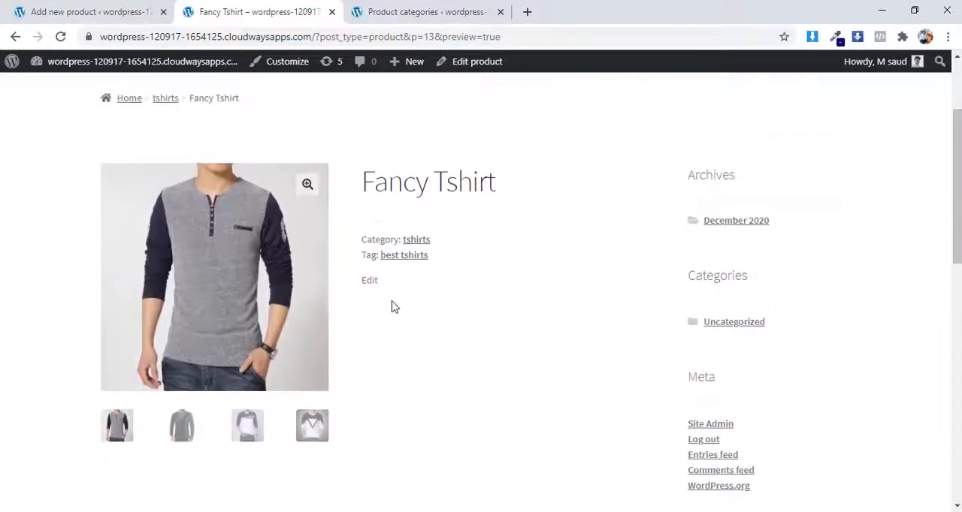
scroll(382, 337, "down", 1)
scroll(381, 337, "up", 1)
scroll(2, 236, "down", 1)
scroll(2, 236, "up", 1)
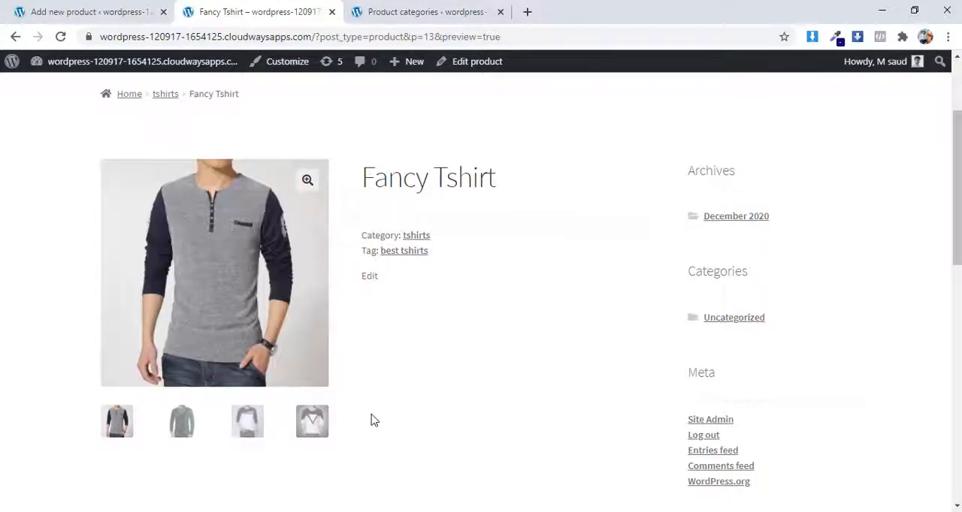
scroll(338, 406, "down", 1)
scroll(353, 406, "up", 1)
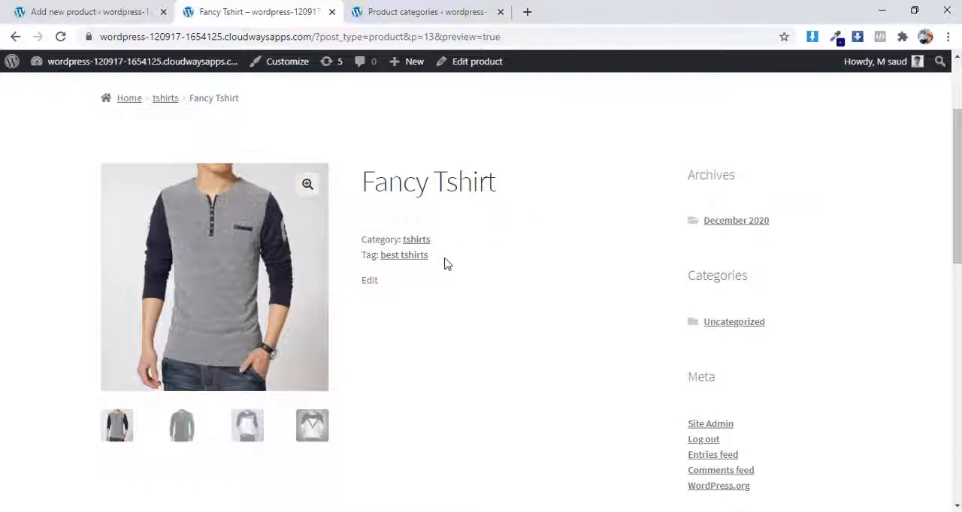
Step: Highlight the long description text on the preview page, and look back at the area around the product title
scroll(489, 284, "down", 1)
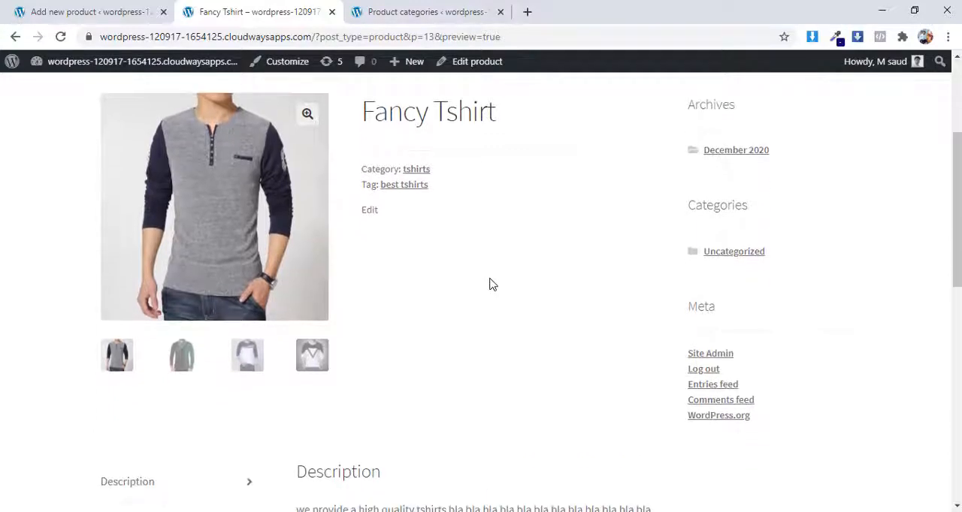
scroll(489, 284, "up", 1)
scroll(489, 290, "down", 6)
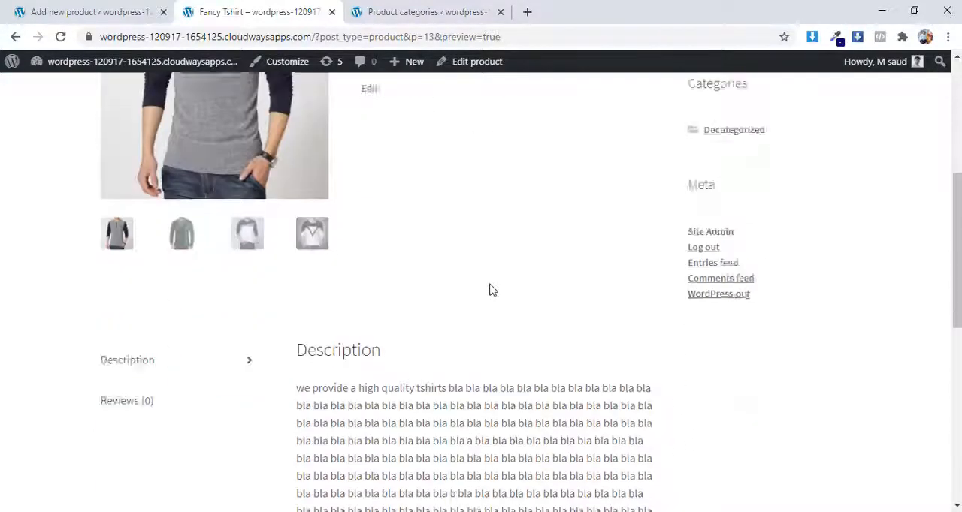
left_click_drag(304, 159, 323, 175)
left_click_drag(430, 263, 436, 442)
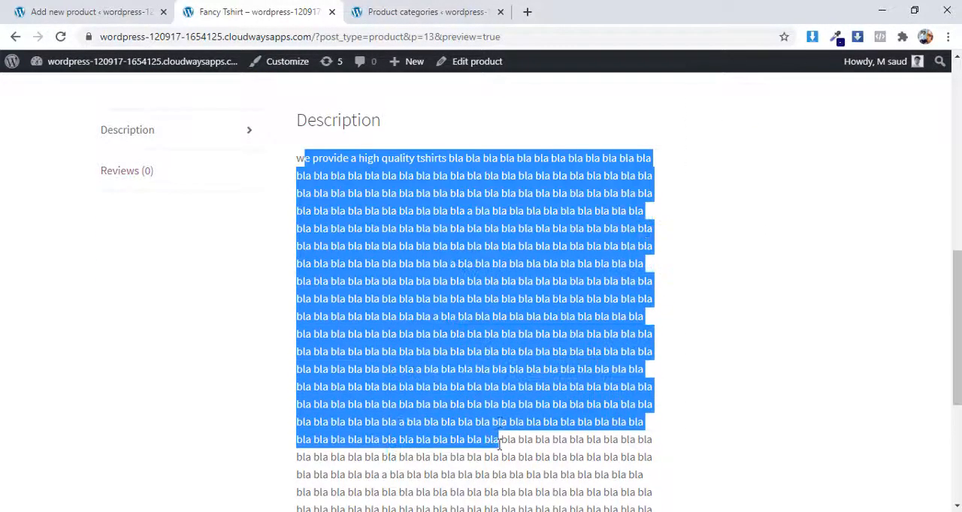
scroll(488, 406, "up", 7)
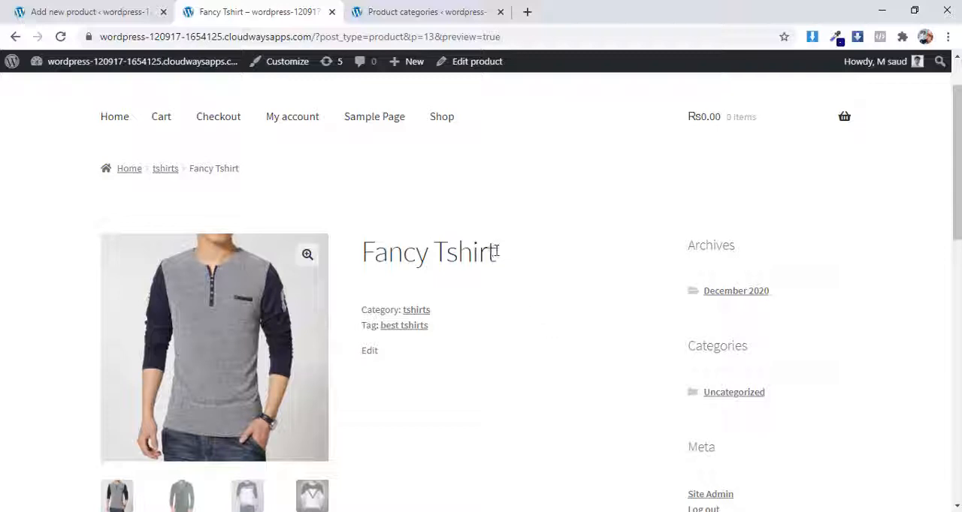
Step: Highlight the product title on the preview page, and compare its summary area with the description section further down
left_click_drag(496, 251, 366, 250)
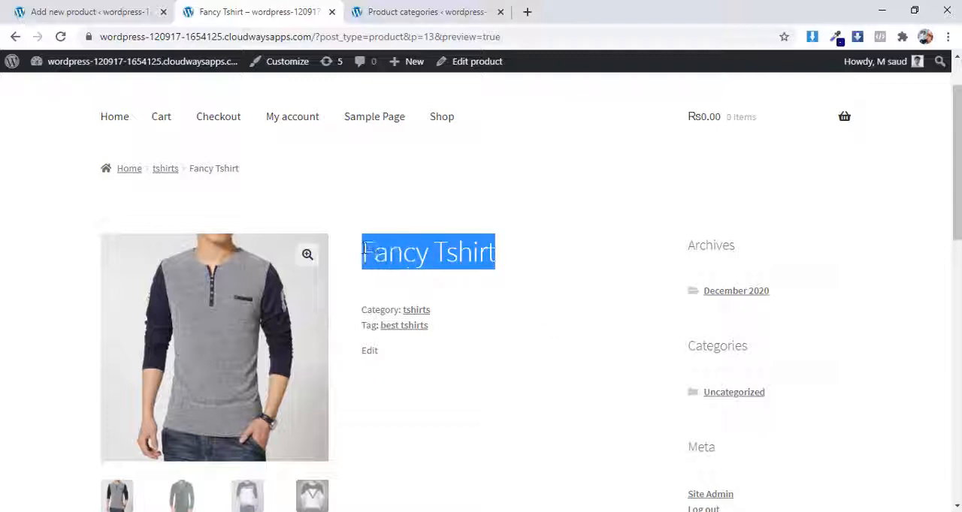
scroll(507, 294, "down", 4)
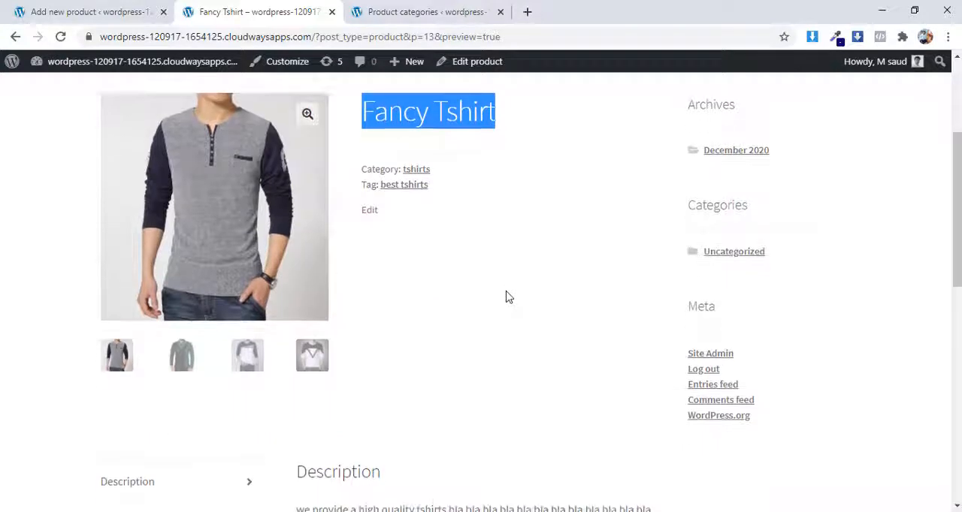
scroll(507, 321, "up", 2)
left_click(507, 346)
scroll(506, 369, "down", 3)
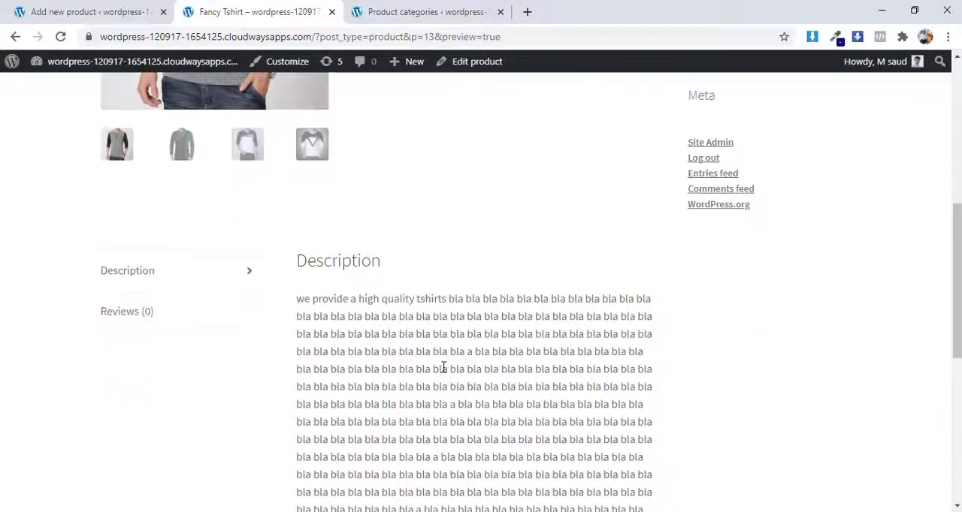
scroll(443, 367, "up", 4)
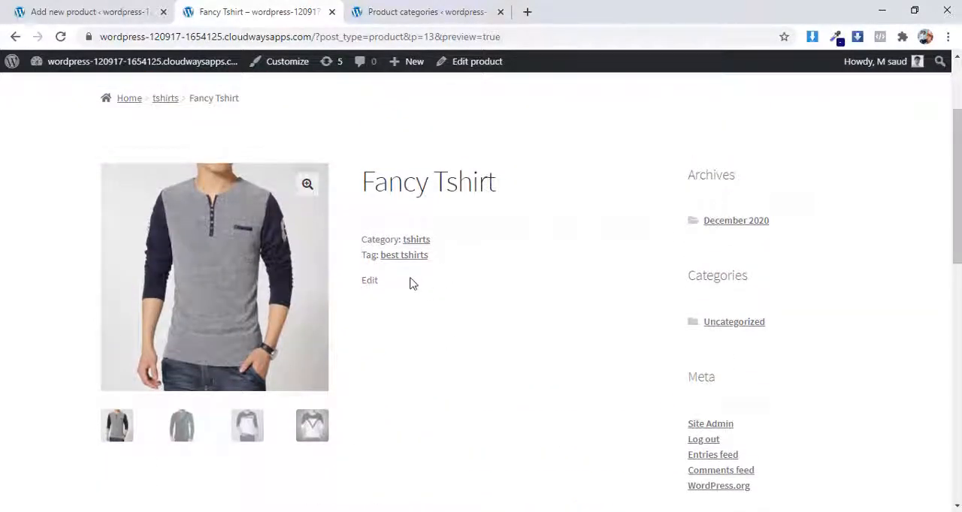
Step: Highlight the category and tag lines and the product title in the preview, examining the space between them
left_click_drag(450, 272, 363, 234)
left_click(361, 243)
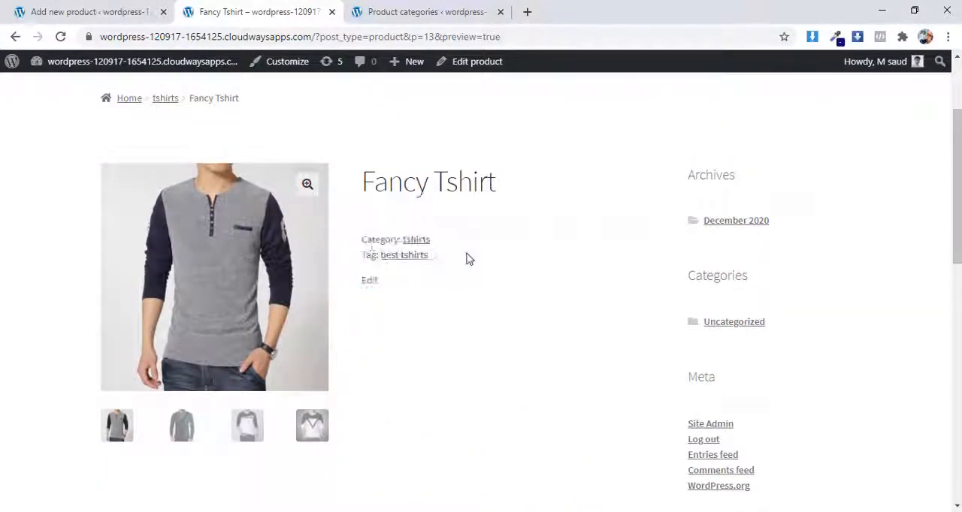
left_click_drag(451, 256, 365, 236)
left_click(508, 266)
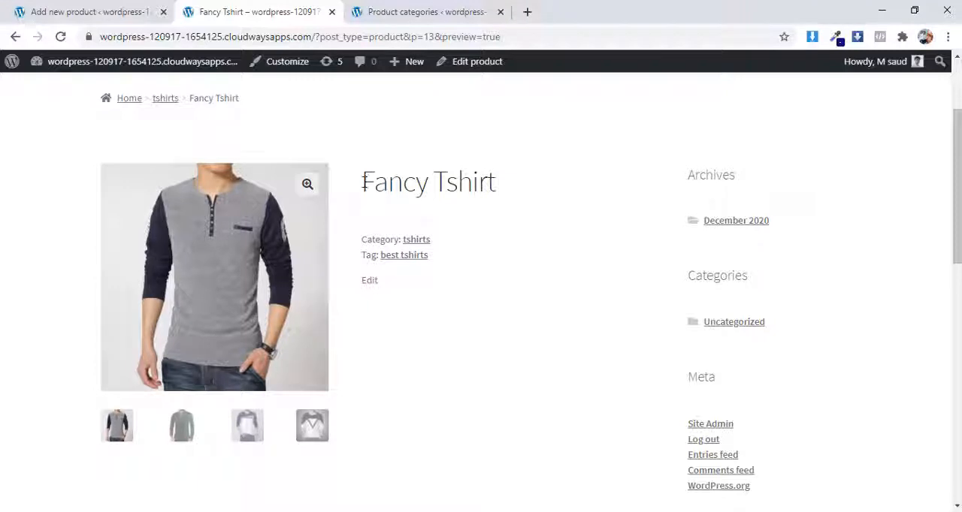
left_click_drag(363, 182, 494, 182)
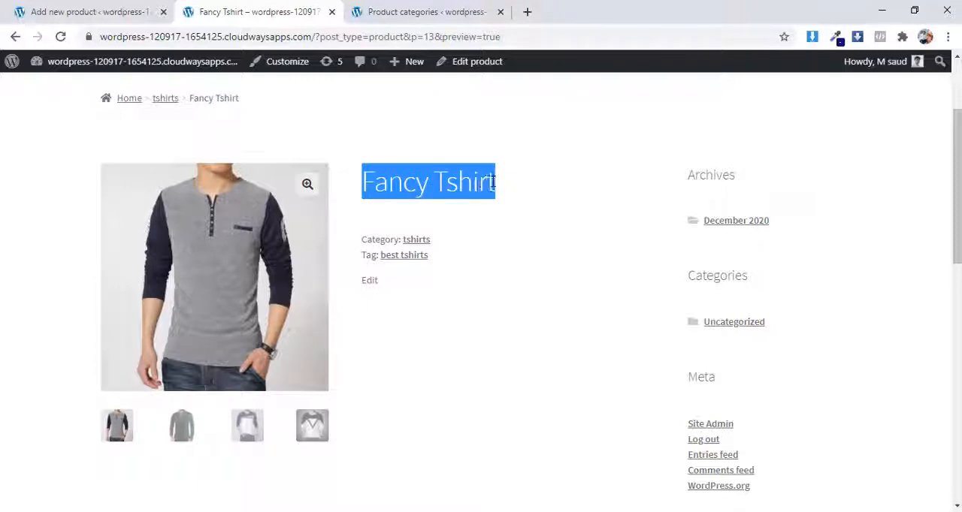
left_click(466, 289)
left_click_drag(363, 239, 523, 314)
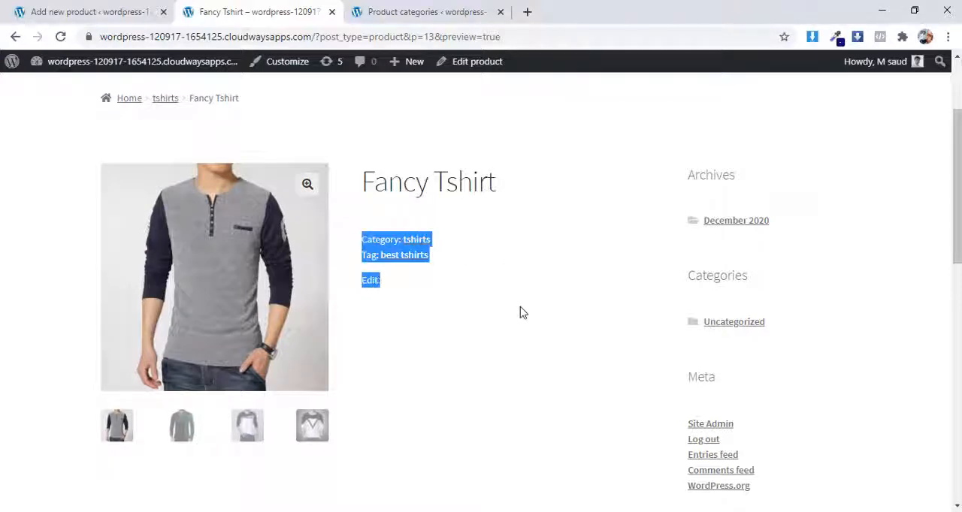
left_click(492, 273)
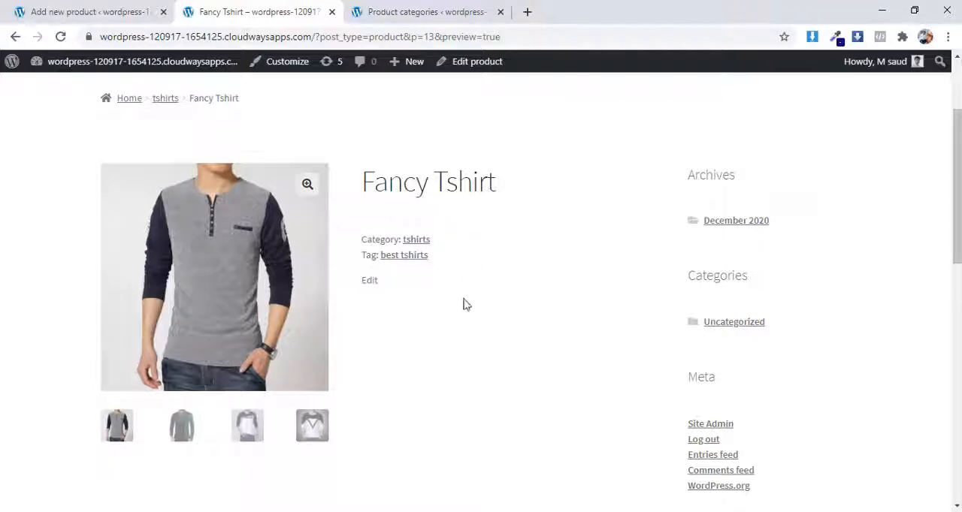
scroll(485, 305, "up", 2)
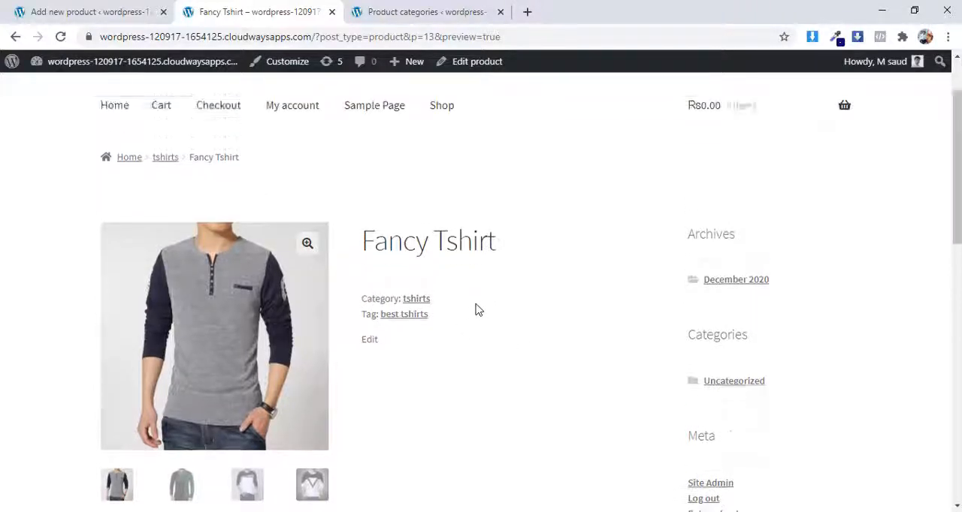
scroll(466, 303, "down", 1)
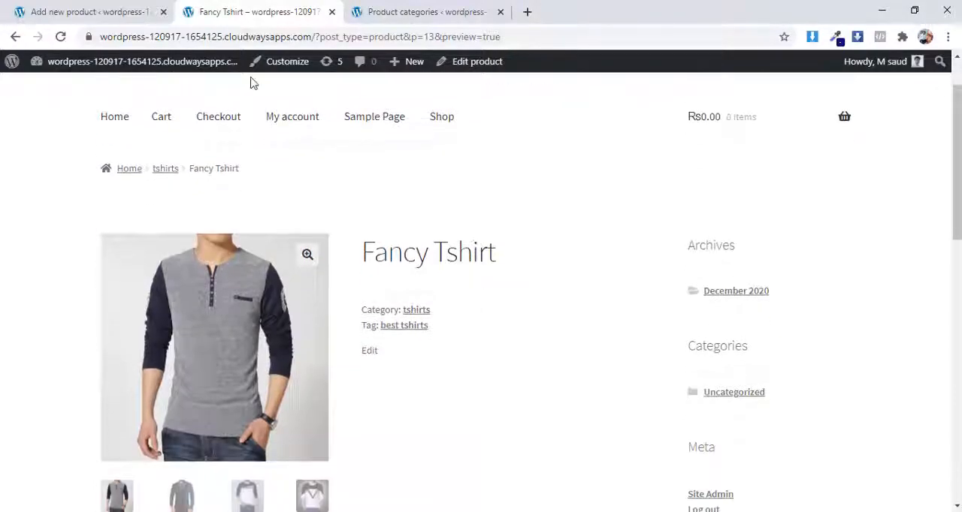
Step: Return to the product editor and paste the copied Deuce Peace Tee text with its bulleted features into the product short description
left_click(72, 9)
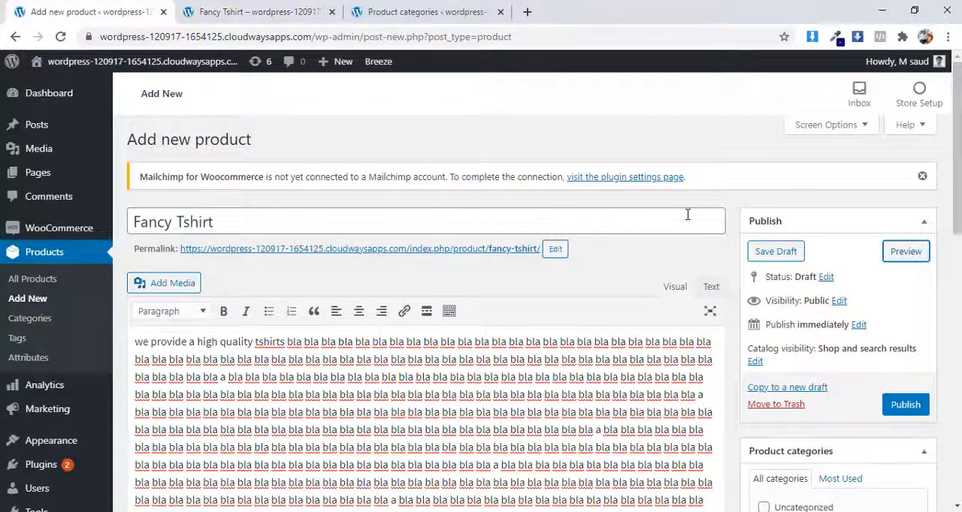
scroll(687, 218, "down", 10)
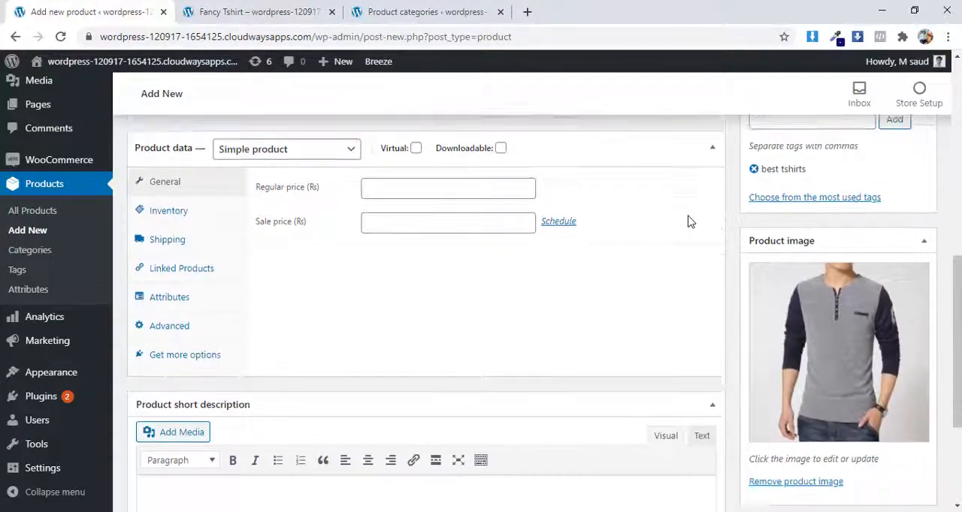
scroll(687, 221, "down", 3)
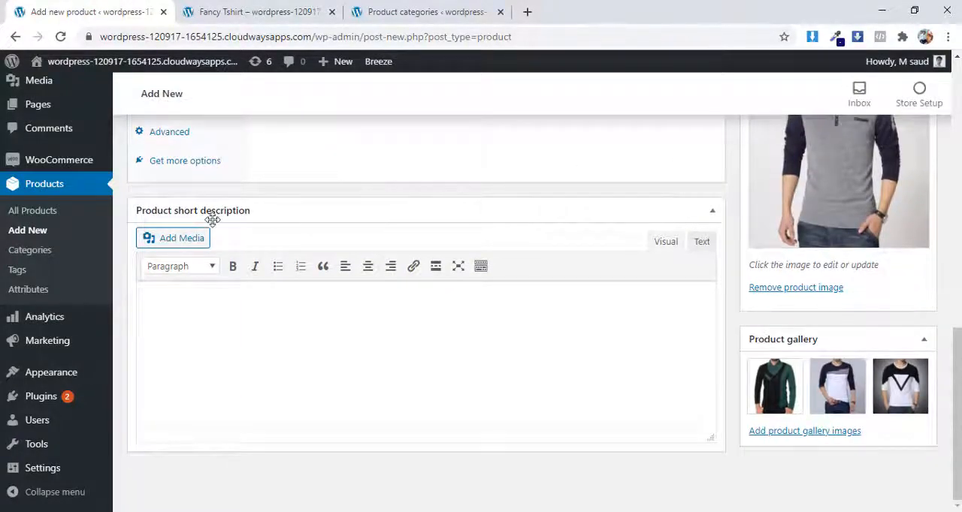
left_click(282, 314)
right_click(188, 300)
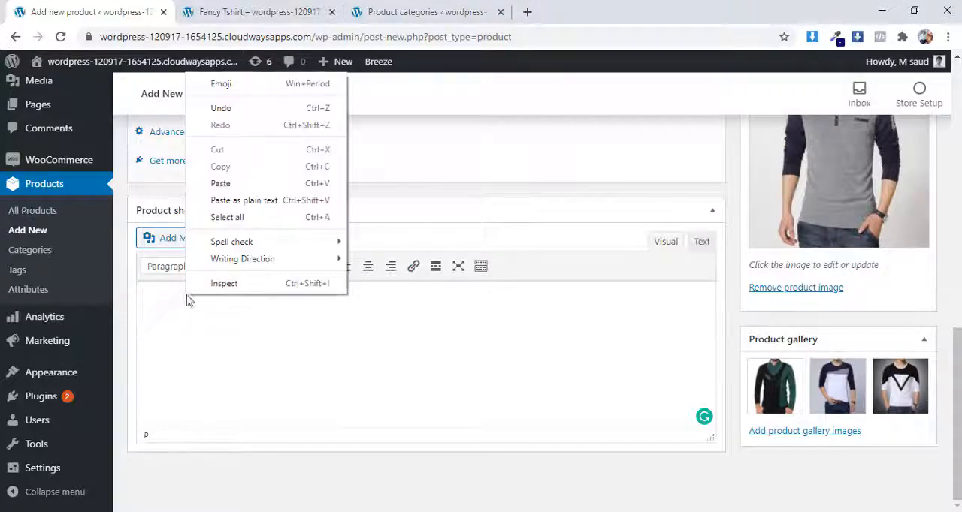
left_click(220, 184)
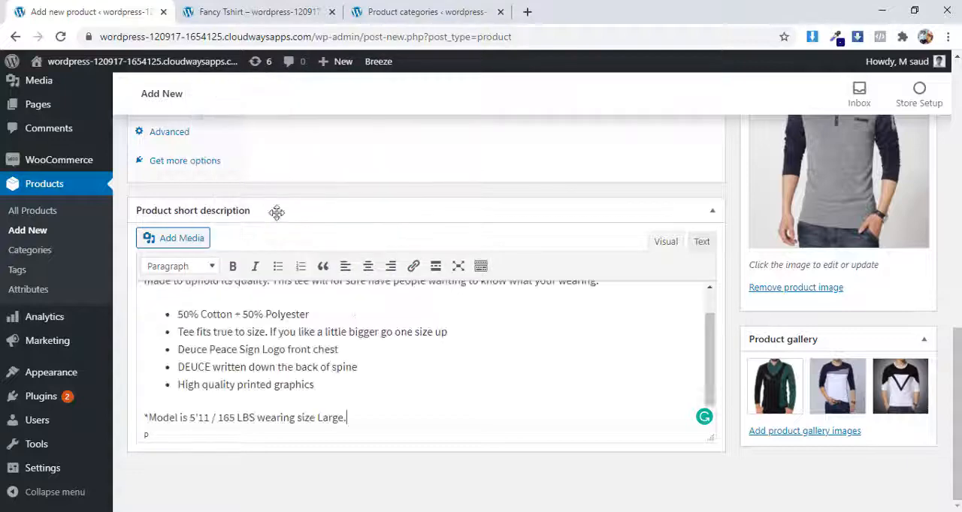
Step: Review the pasted short description in the editor, highlighting its first bullet points
scroll(406, 350, "up", 1)
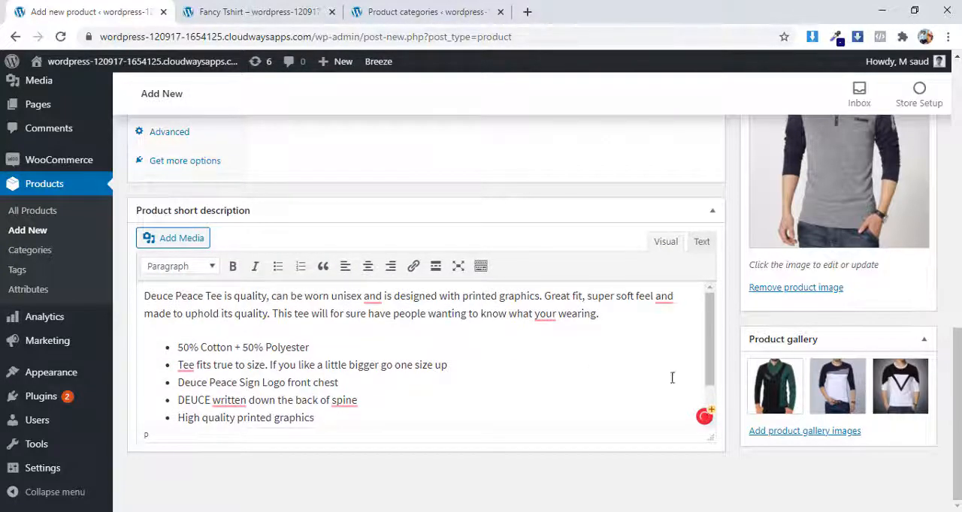
scroll(683, 380, "up", 1)
type("*Model is 5'11 / 165 LBS wearing size Large.")
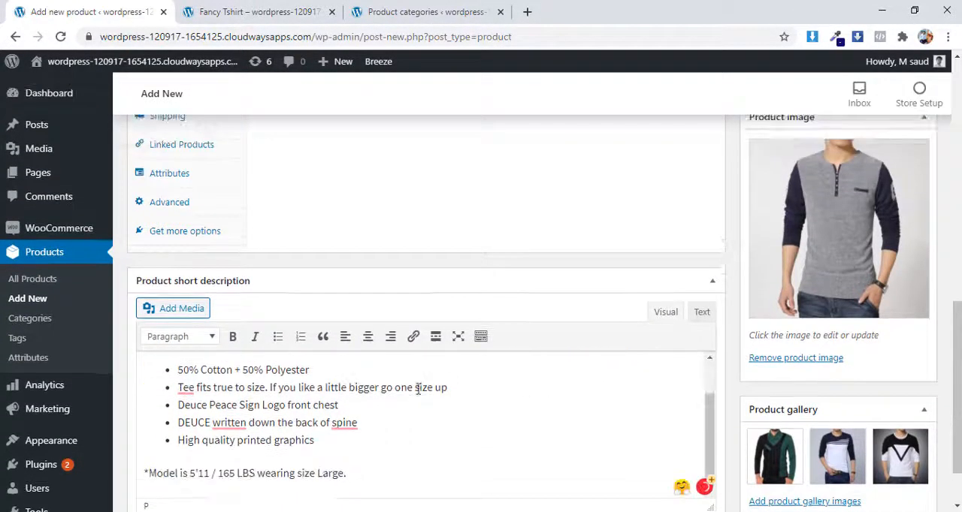
scroll(320, 405, "up", 3)
scroll(389, 348, "down", 3)
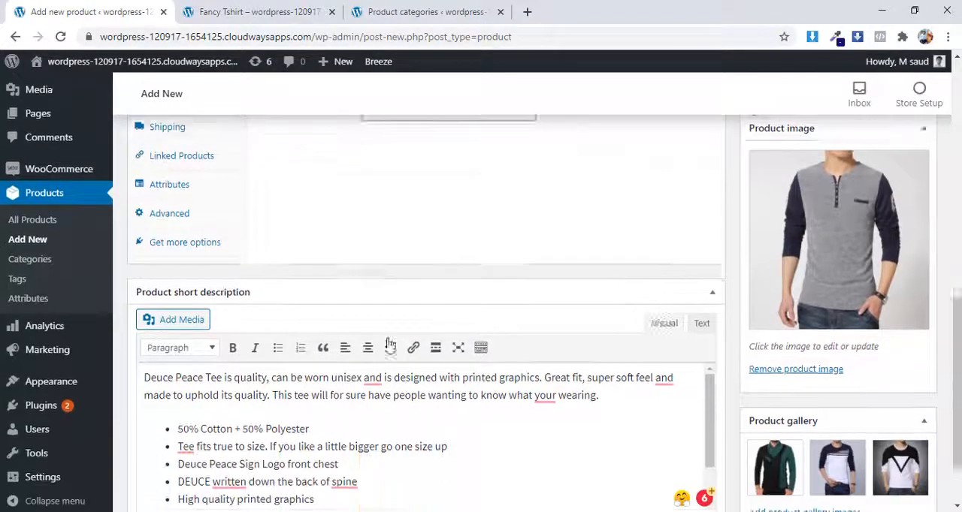
left_click_drag(300, 384, 180, 345)
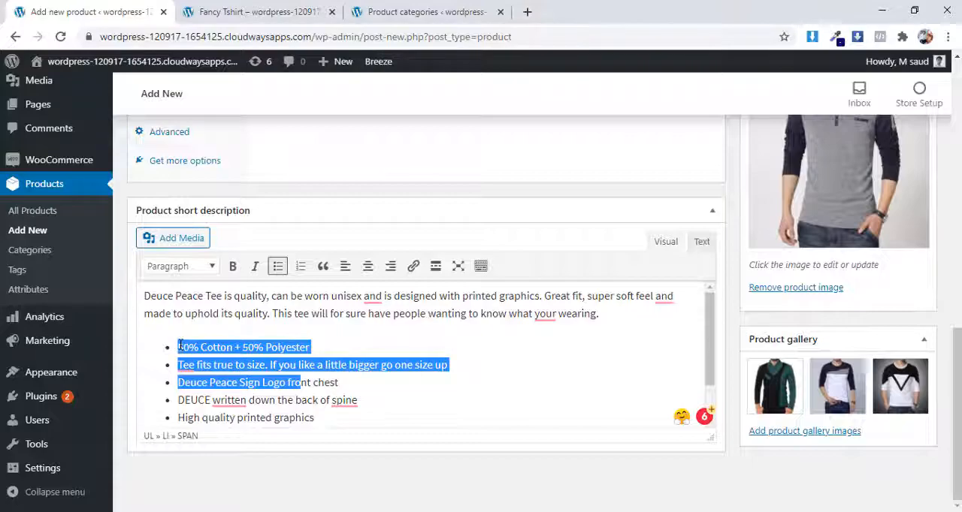
left_click(464, 306)
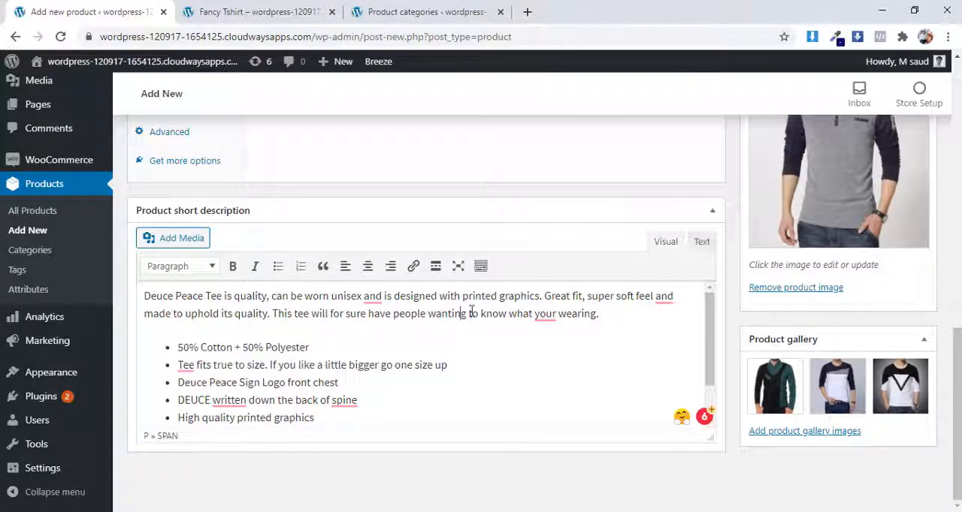
Step: Preview the product again to check how the short description appears on the store page
scroll(516, 350, "down", 2)
scroll(526, 359, "up", 8)
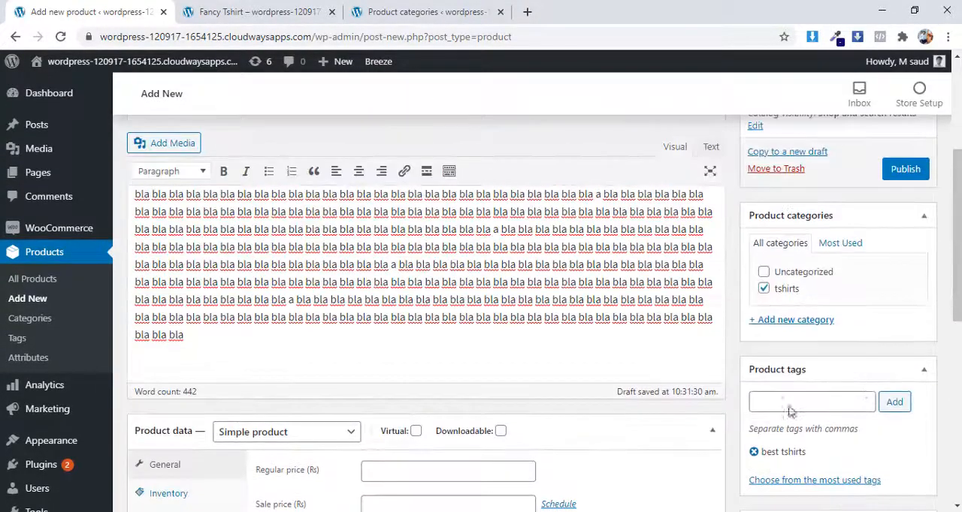
scroll(789, 412, "up", 4)
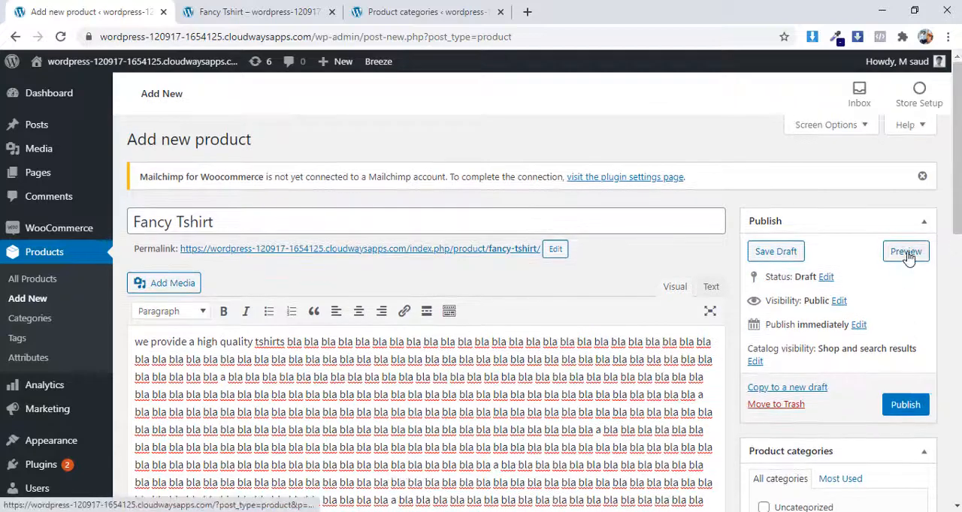
left_click(906, 252)
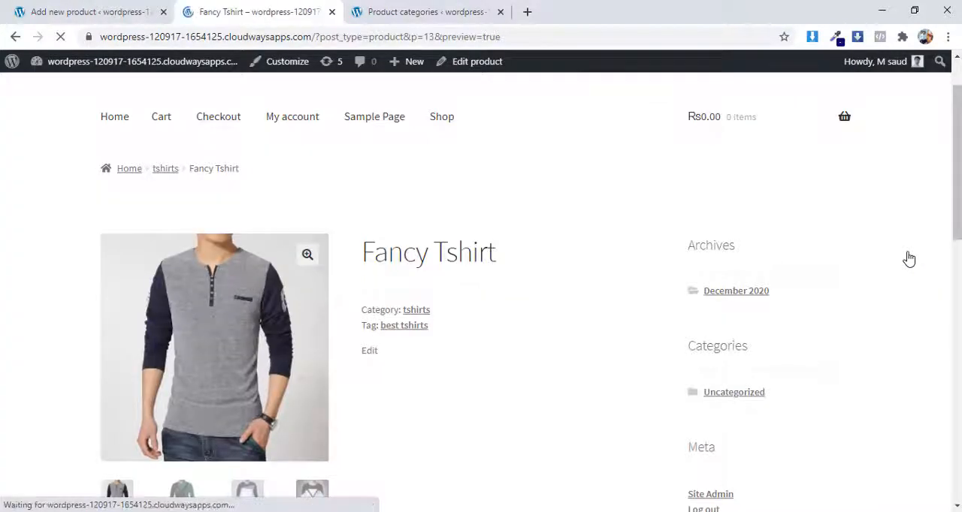
scroll(666, 315, "down", 3)
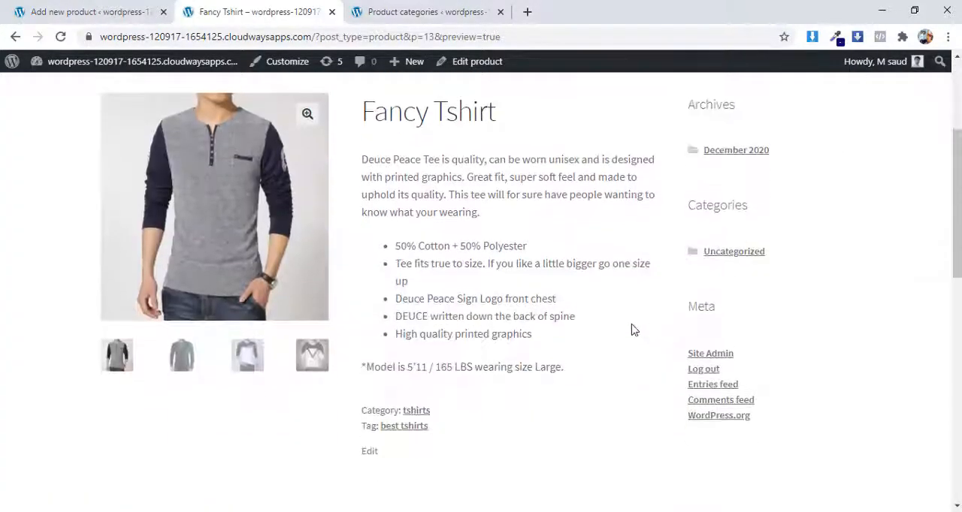
scroll(563, 328, "down", 1)
scroll(565, 331, "up", 1)
scroll(503, 285, "up", 1)
scroll(501, 290, "down", 1)
Step: Highlight the title and the short description beside the product images, and examine the text down to the category and tag
left_click_drag(500, 120, 362, 116)
left_click_drag(363, 160, 374, 160)
left_click_drag(425, 189, 543, 236)
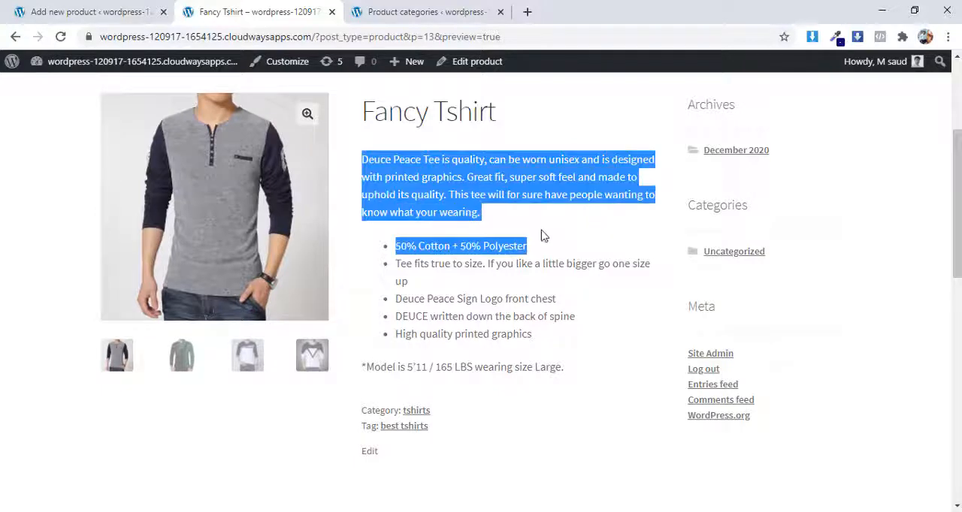
left_click(494, 253)
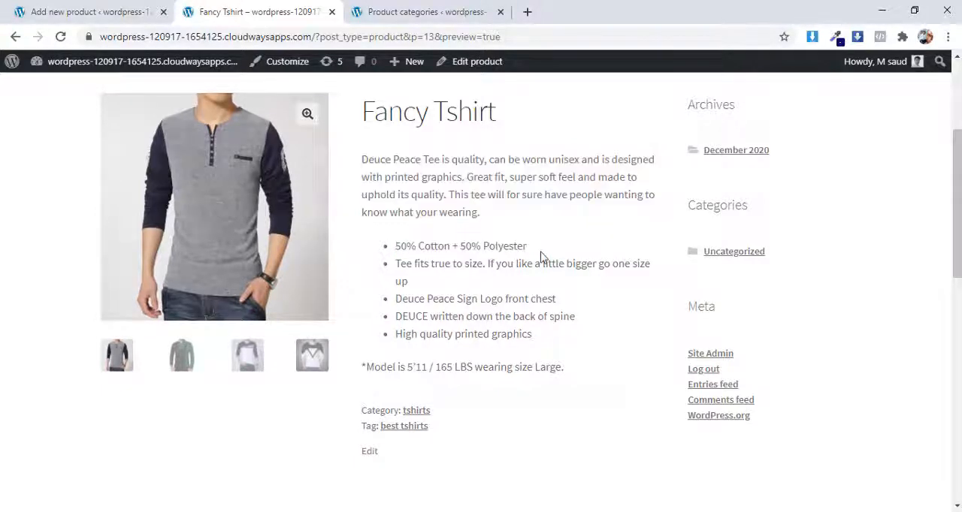
scroll(526, 297, "down", 1)
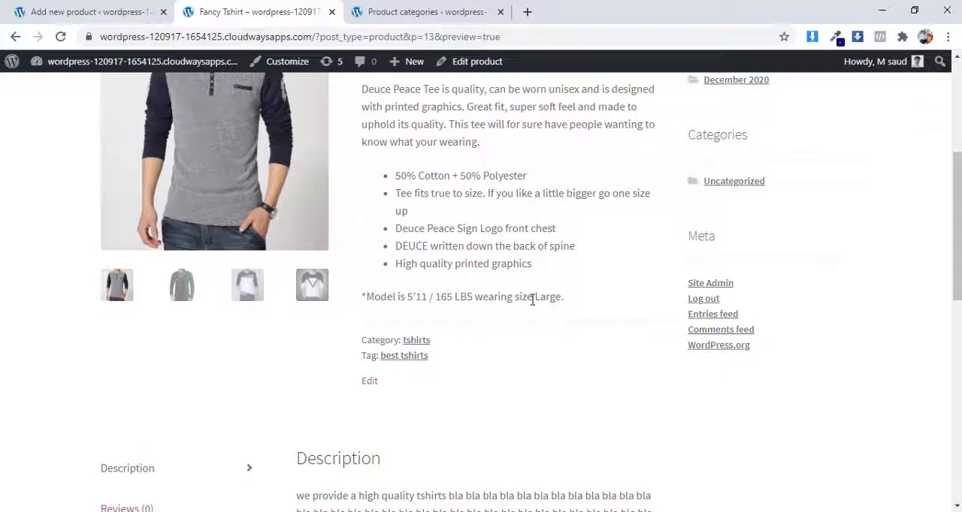
scroll(532, 300, "up", 1)
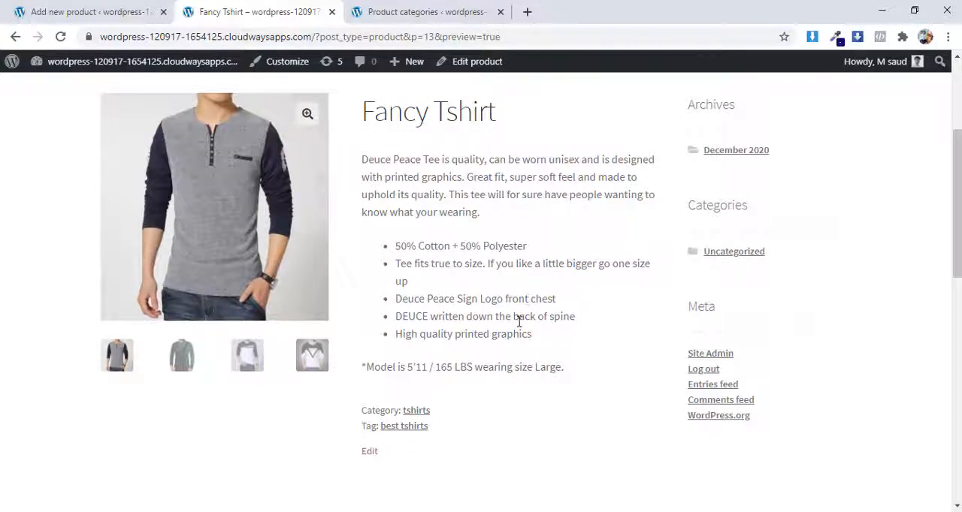
scroll(518, 318, "down", 1)
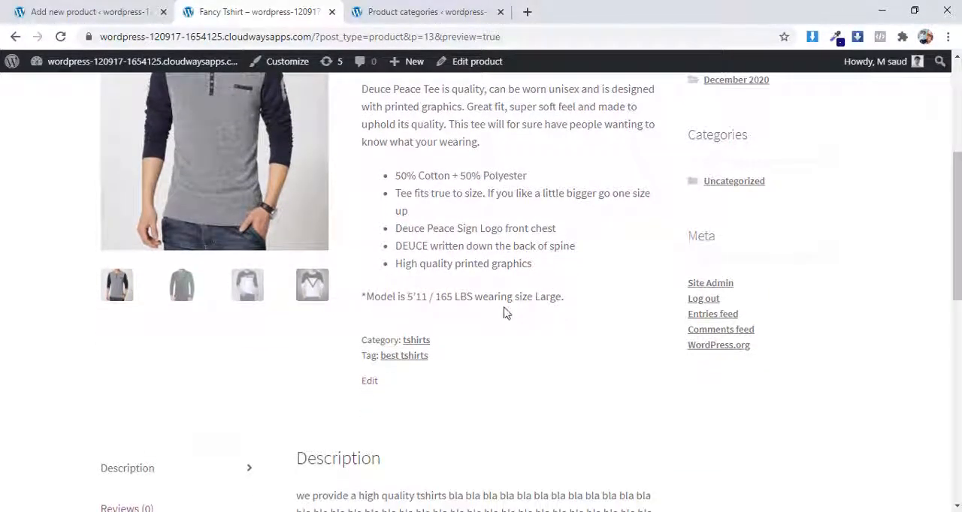
left_click_drag(363, 89, 573, 286)
left_click(519, 259)
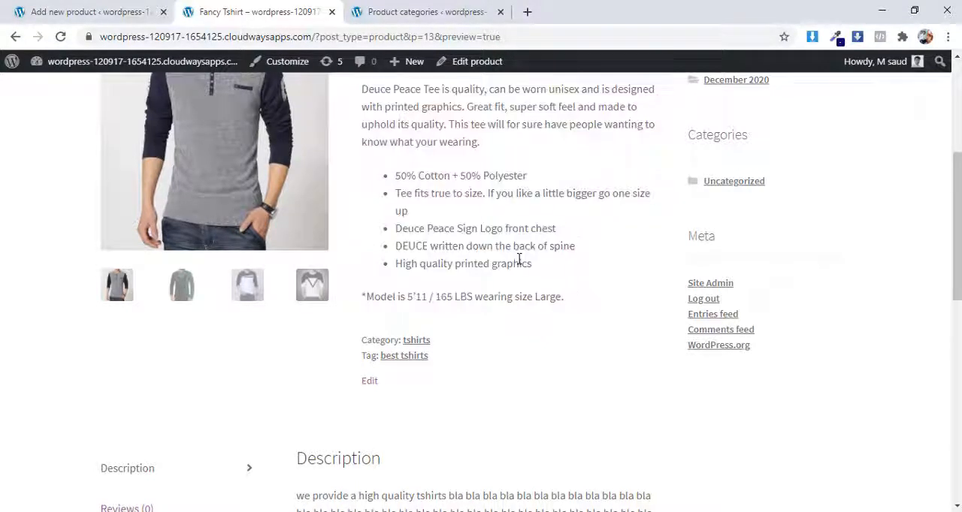
Step: Highlight the long description in the preview's Description section, and return to the product summary for comparison
scroll(542, 270, "down", 5)
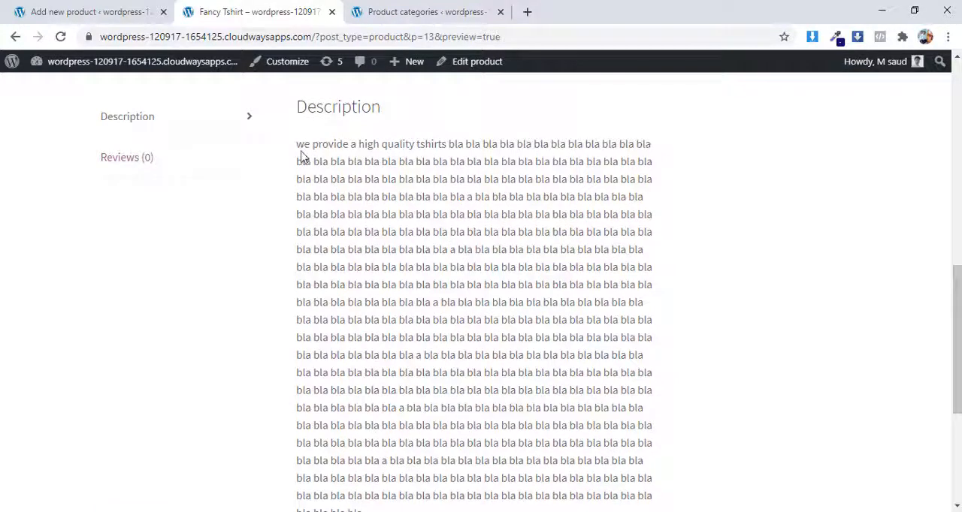
left_click_drag(304, 143, 664, 302)
scroll(596, 285, "down", 3)
scroll(593, 264, "up", 4)
scroll(594, 264, "up", 5)
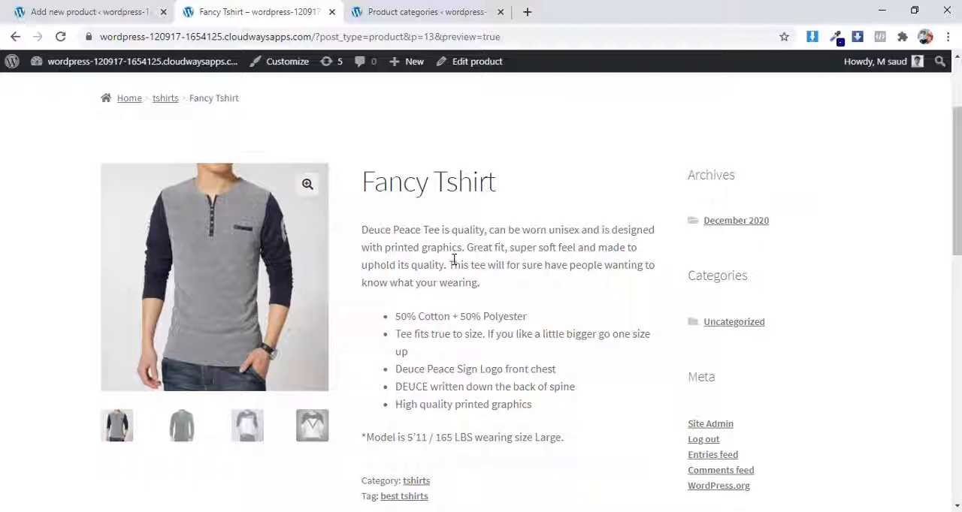
Step: Examine the preview's product summary once more, highlighting the title and part of the short description paragraph
scroll(453, 262, "down", 1)
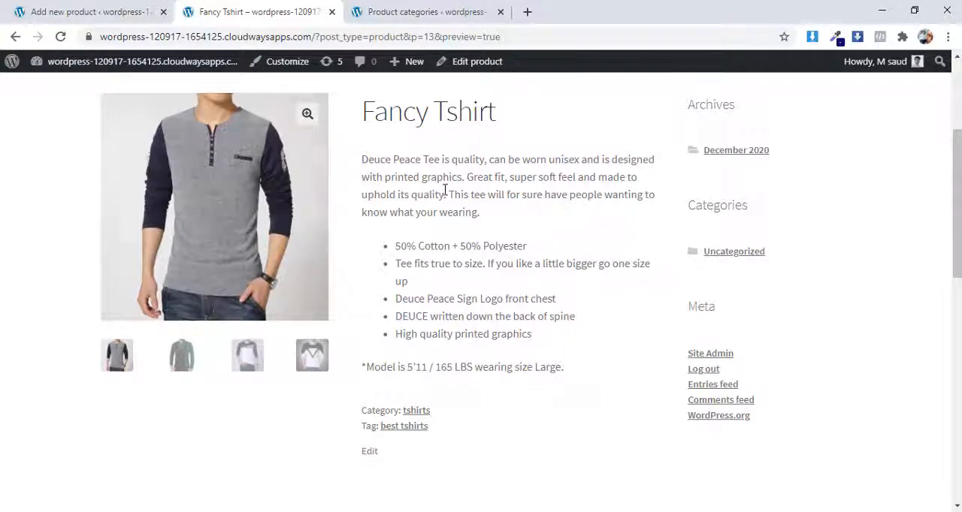
scroll(414, 204, "up", 1)
scroll(414, 300, "down", 2)
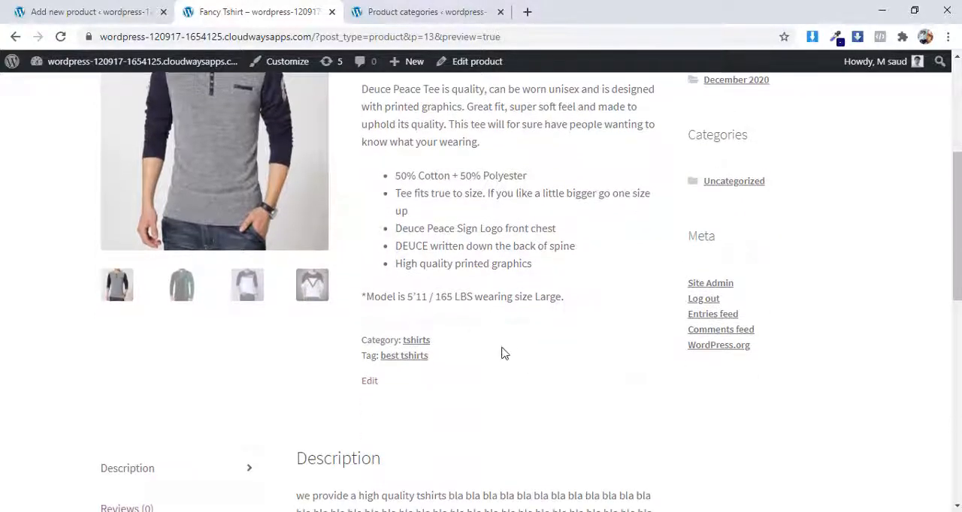
scroll(473, 340, "up", 1)
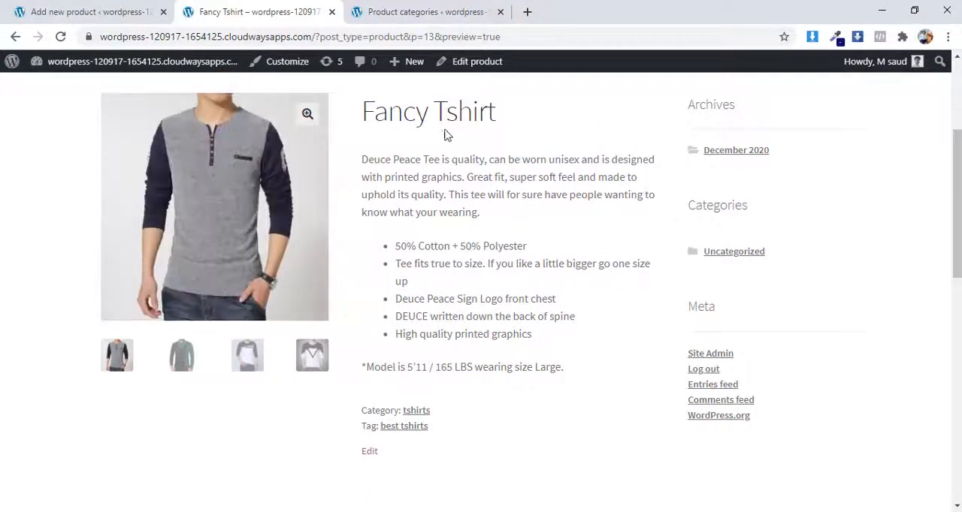
left_click_drag(364, 110, 493, 102)
left_click_drag(413, 177, 532, 194)
scroll(535, 289, "down", 2)
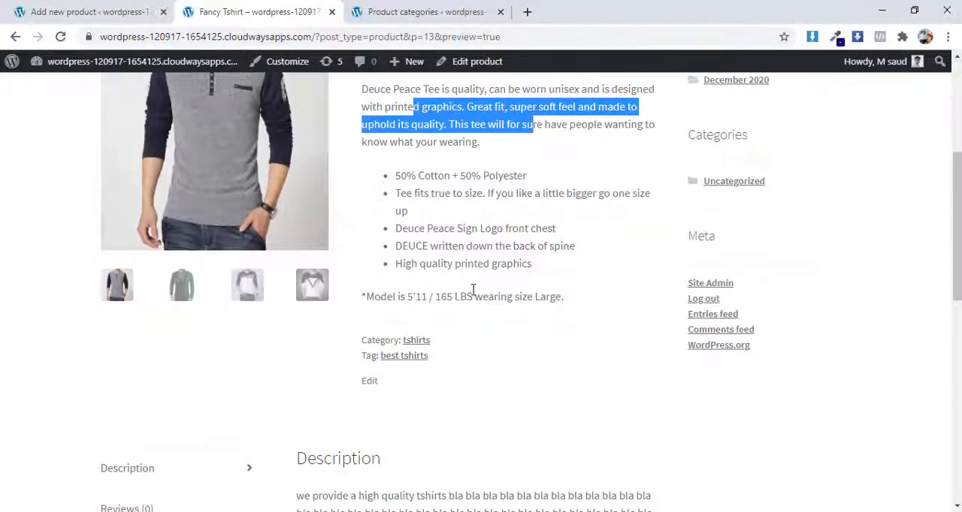
scroll(472, 290, "up", 2)
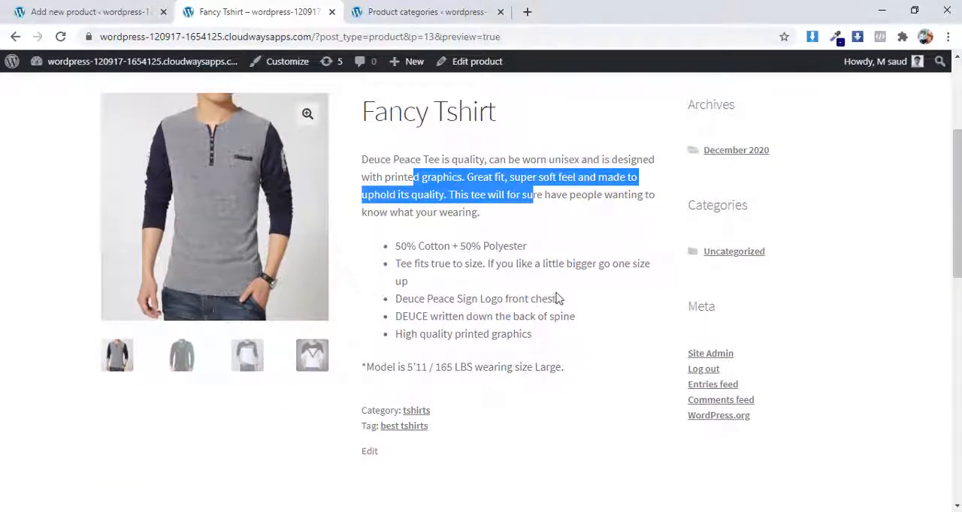
left_click(492, 216)
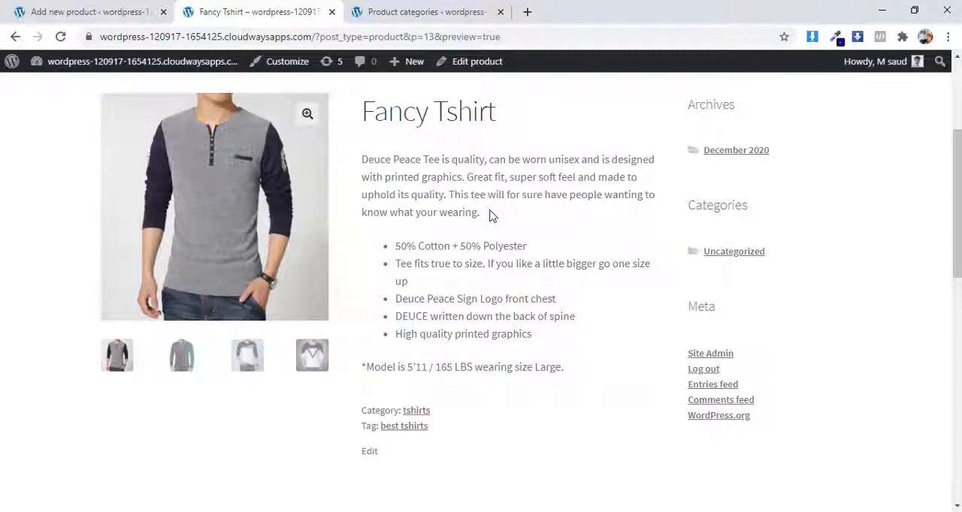